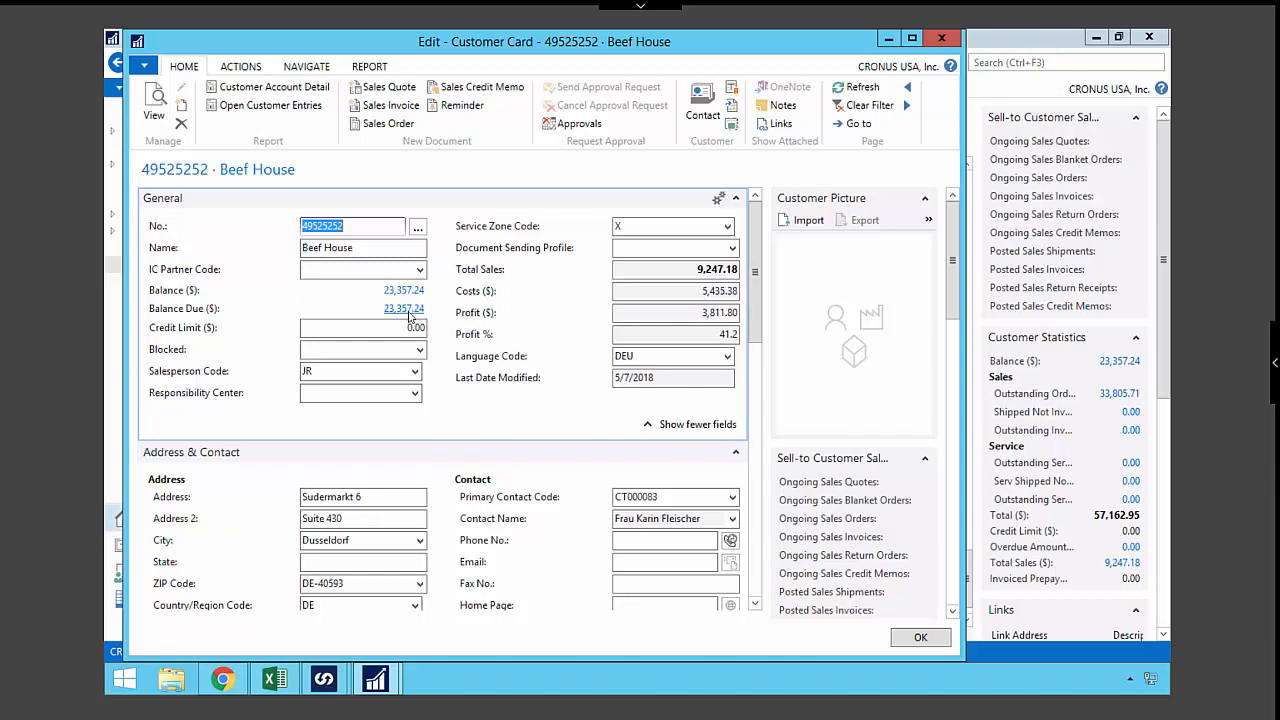
- Check the available Language Code choices on the Beef House customer card, keeping DEU
left_click(728, 358)
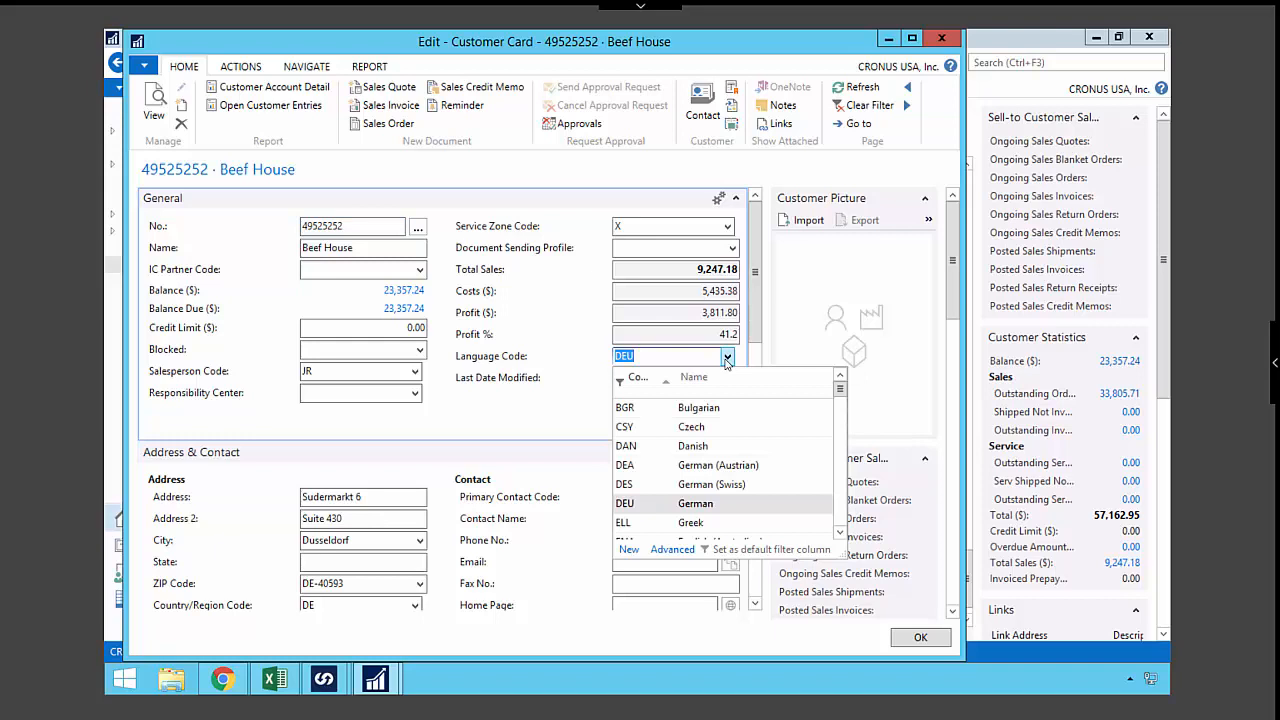
left_click(728, 358)
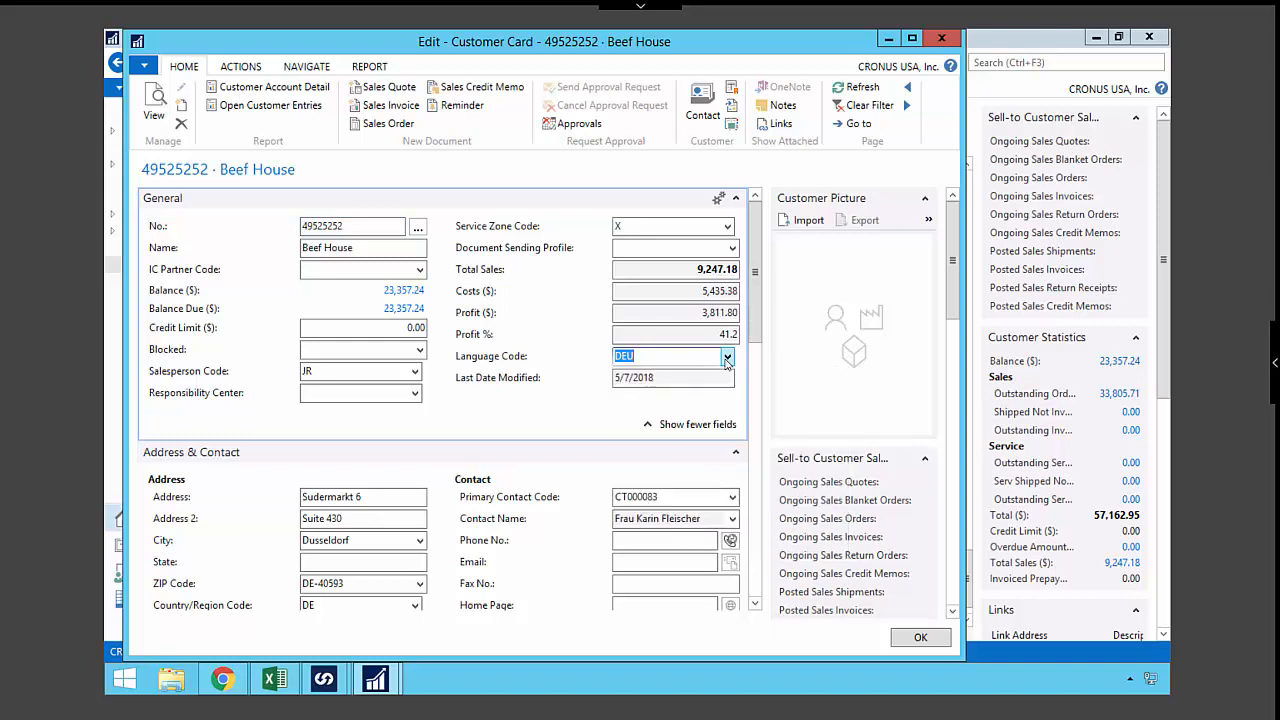
left_click(920, 638)
- Switch to Dynamics 365 in Chrome, reload the Beef House account and enter its phone number
left_click(238, 686)
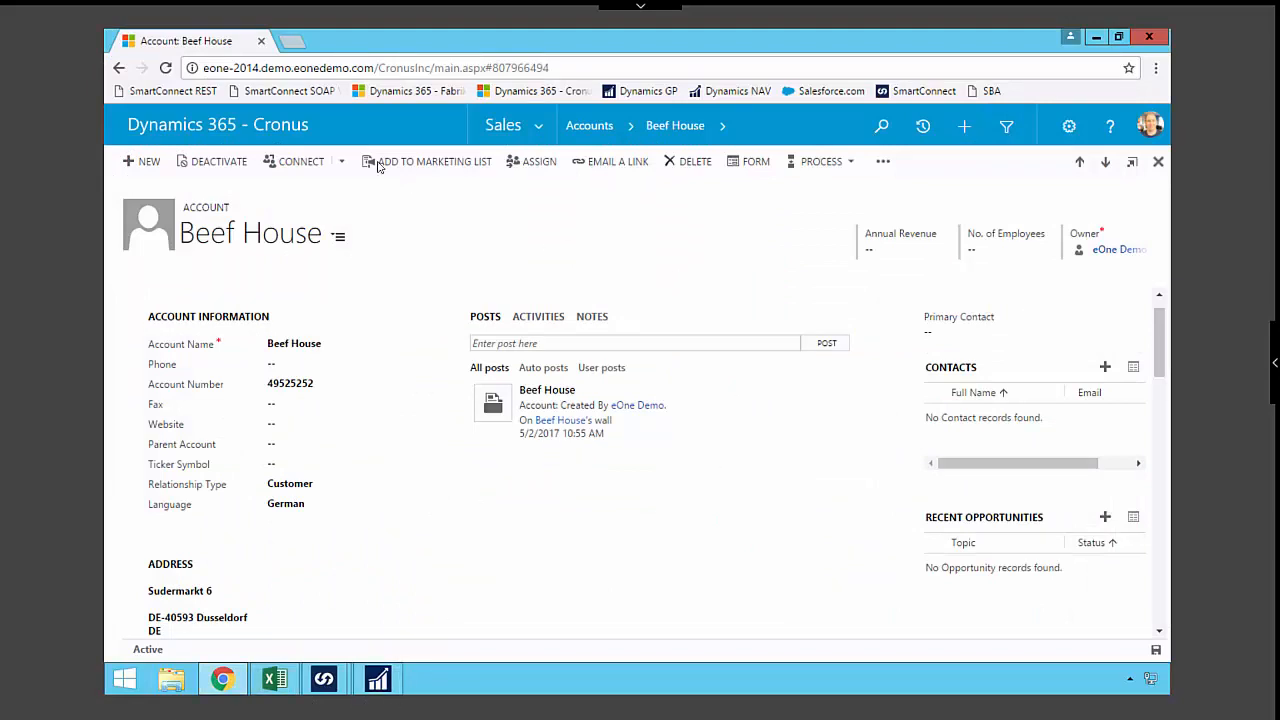
left_click(167, 69)
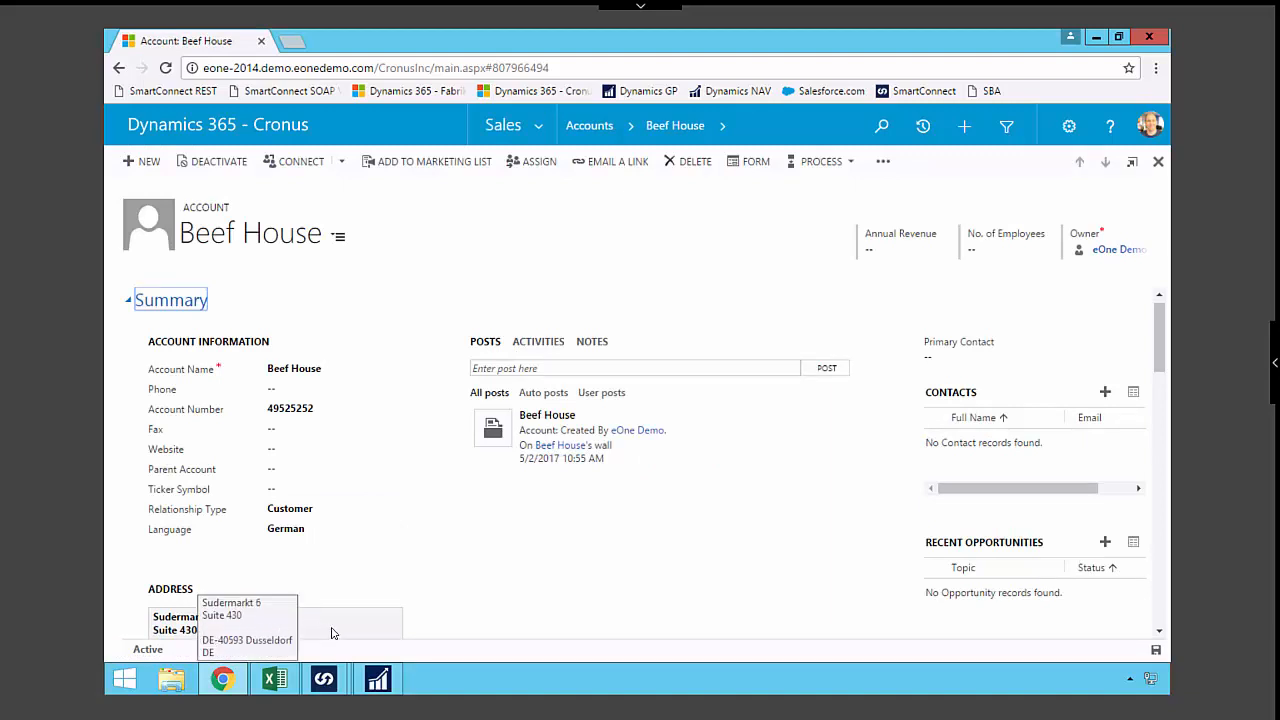
left_click(287, 390)
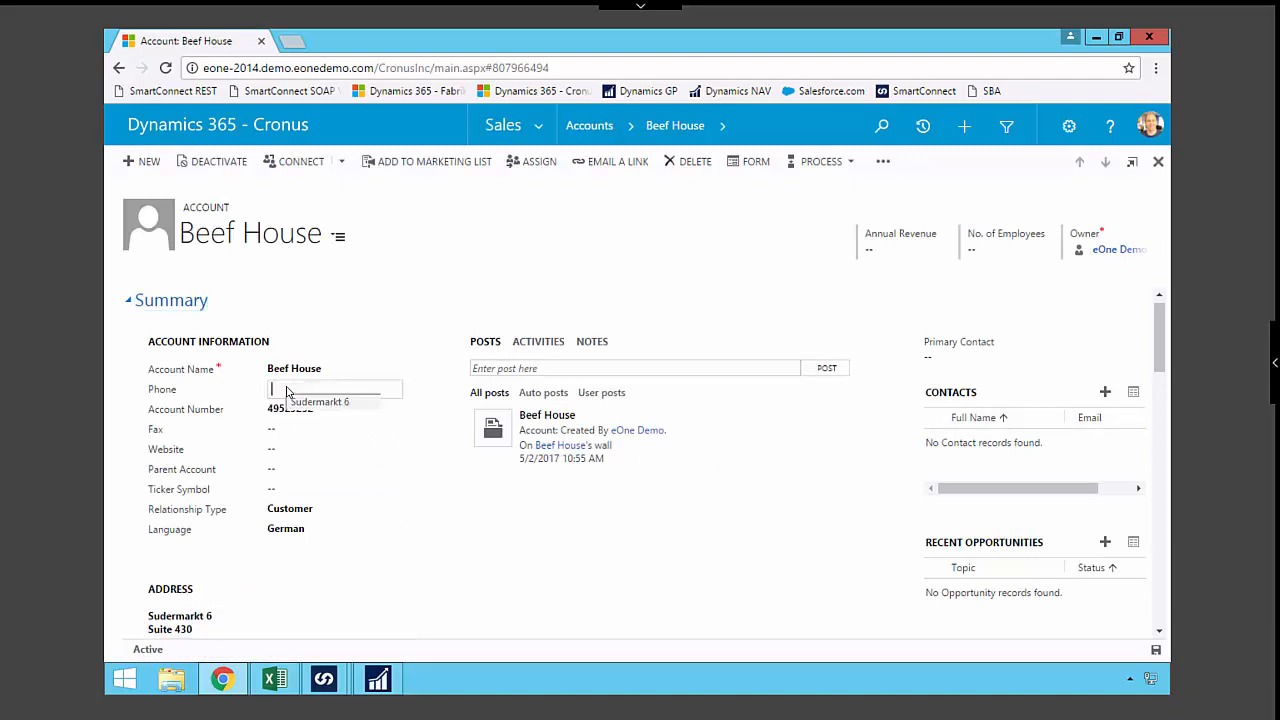
type("888")
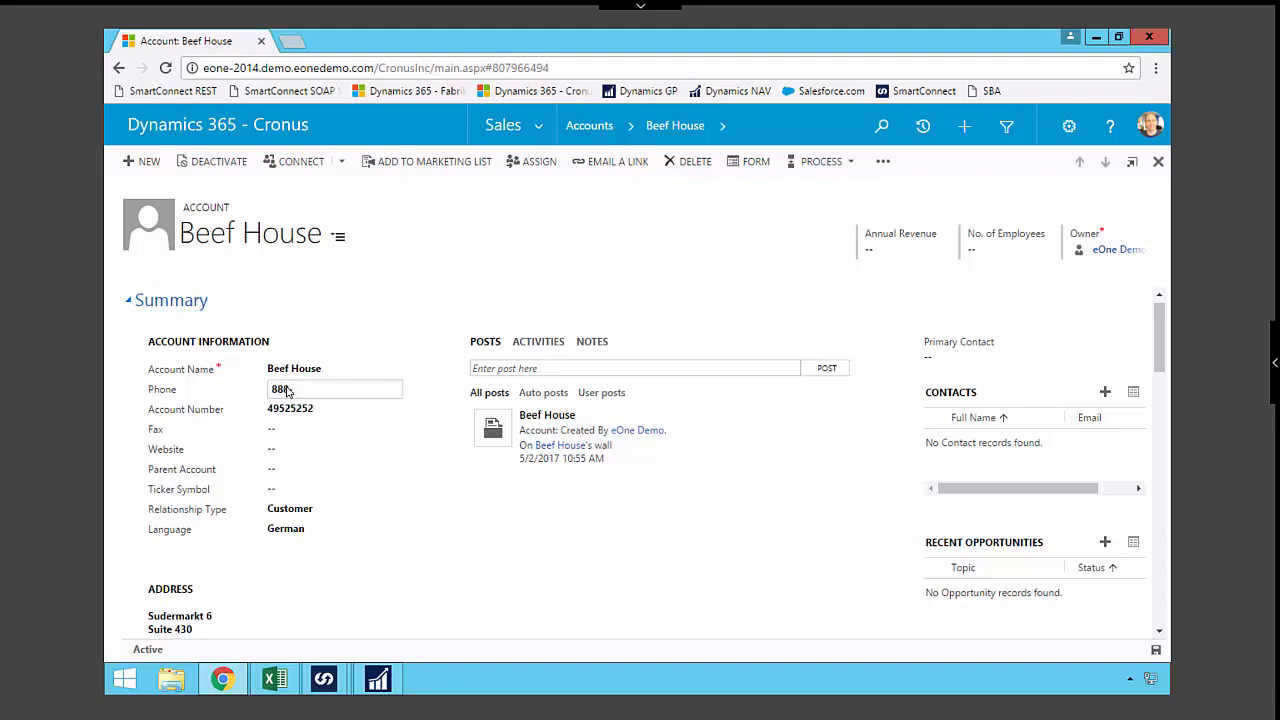
type("-789-55555")
key("Tab")
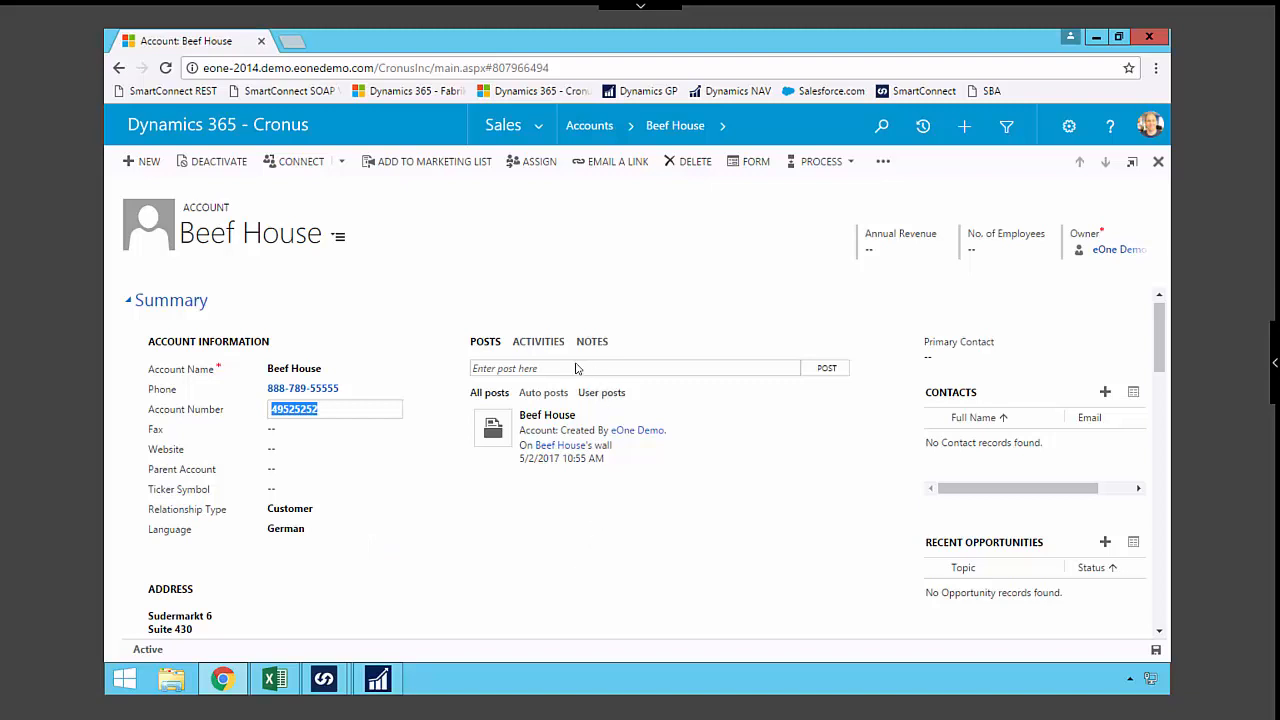
left_click(542, 347)
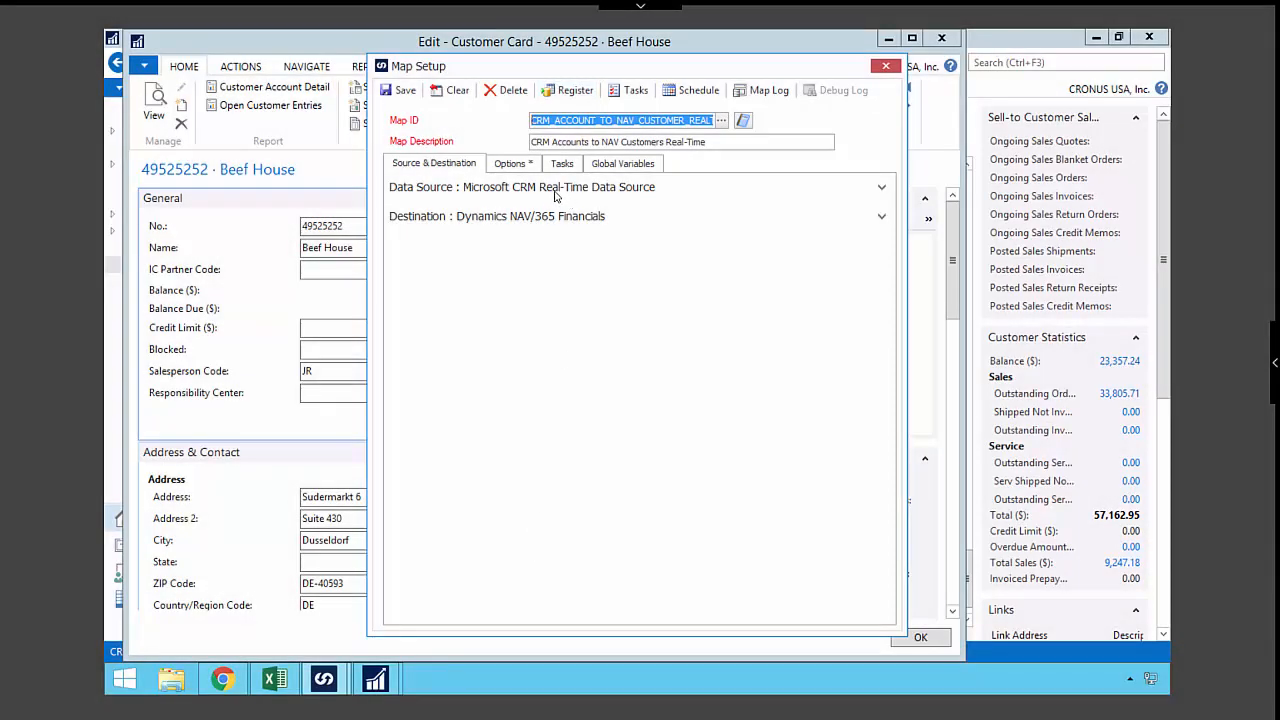
- Review the real-time map's Microsoft CRM data source settings and the available data source types in SmartConnect
left_click(553, 192)
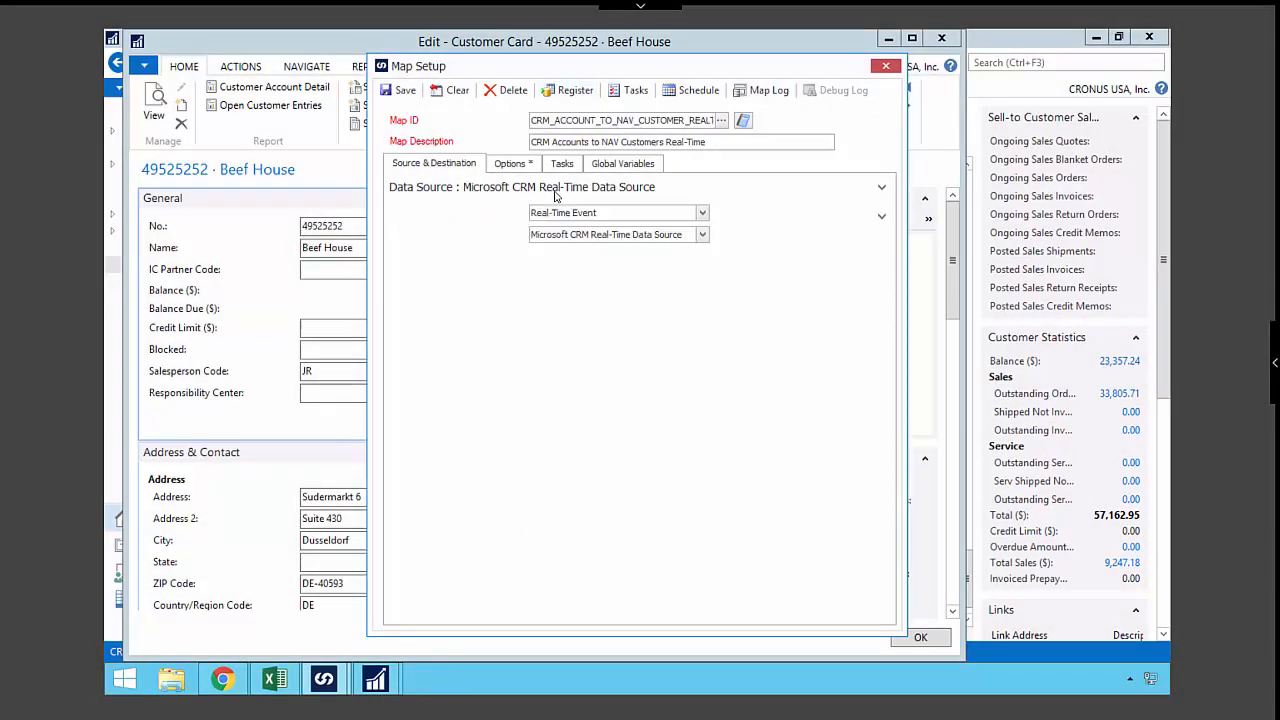
left_click(703, 214)
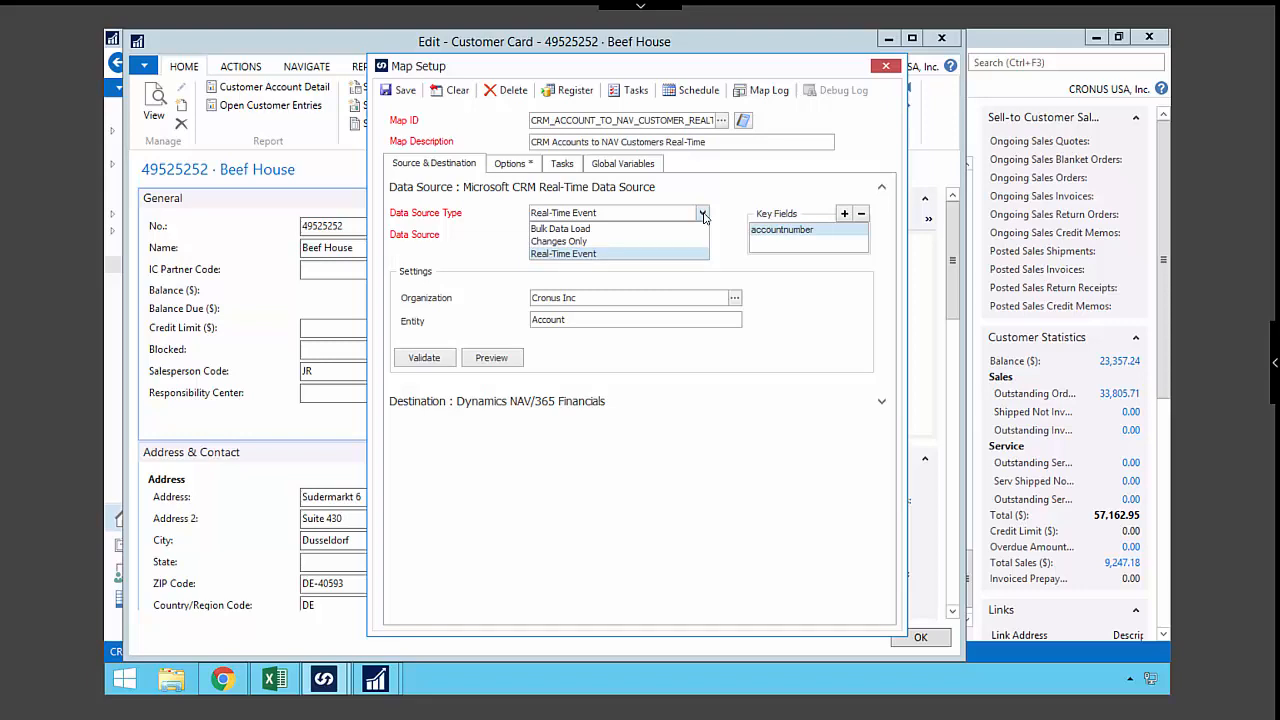
left_click(703, 217)
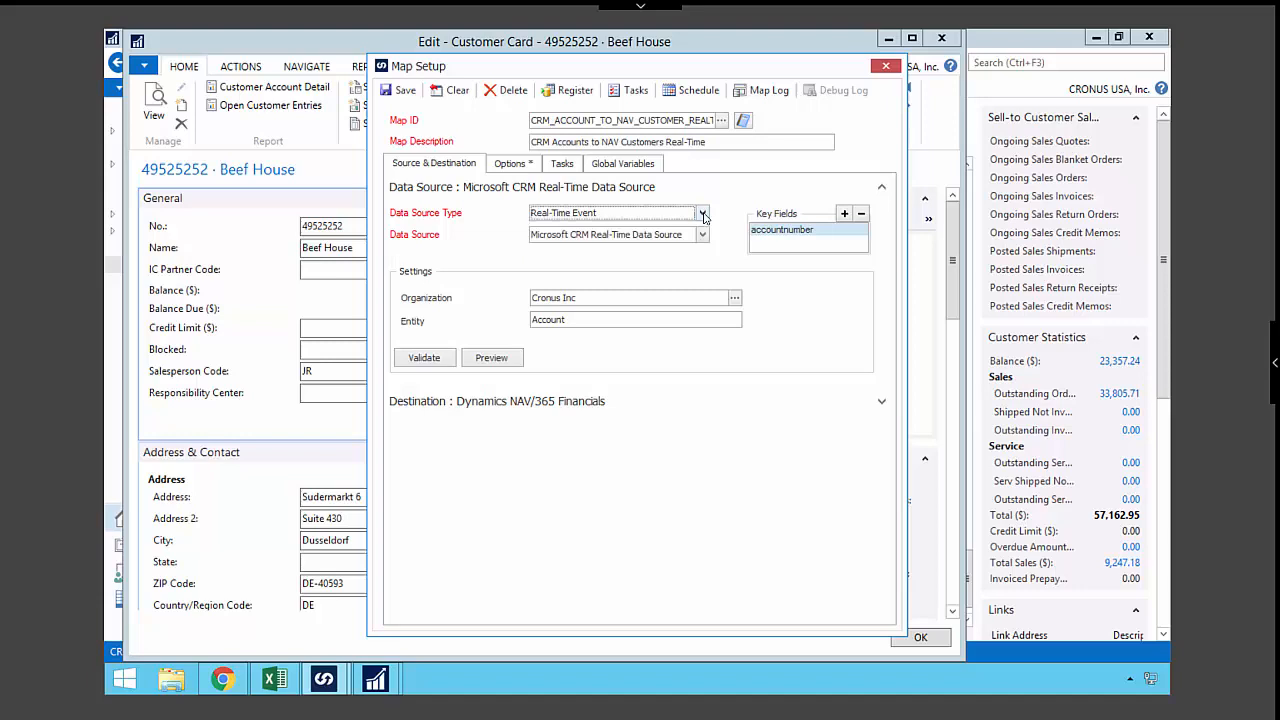
left_click(882, 188)
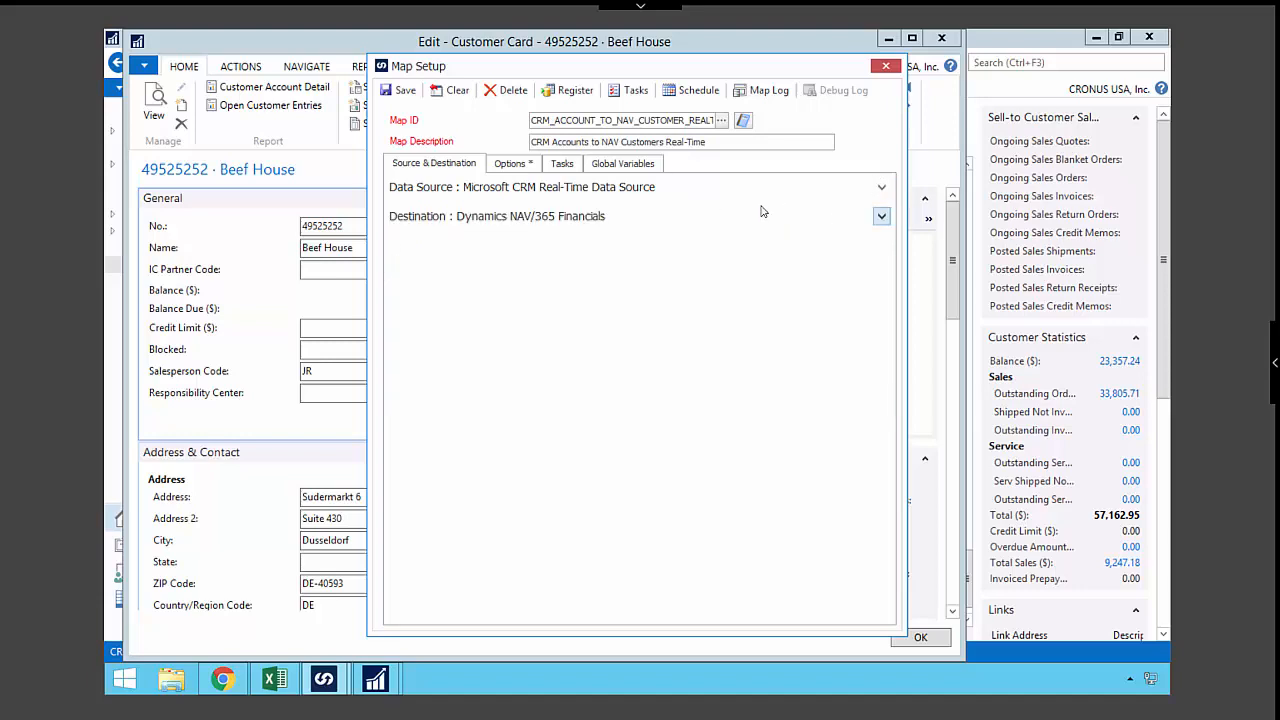
- Review the Dynamics NAV/365 Financials destination settings and browse the services it can use
left_click(588, 222)
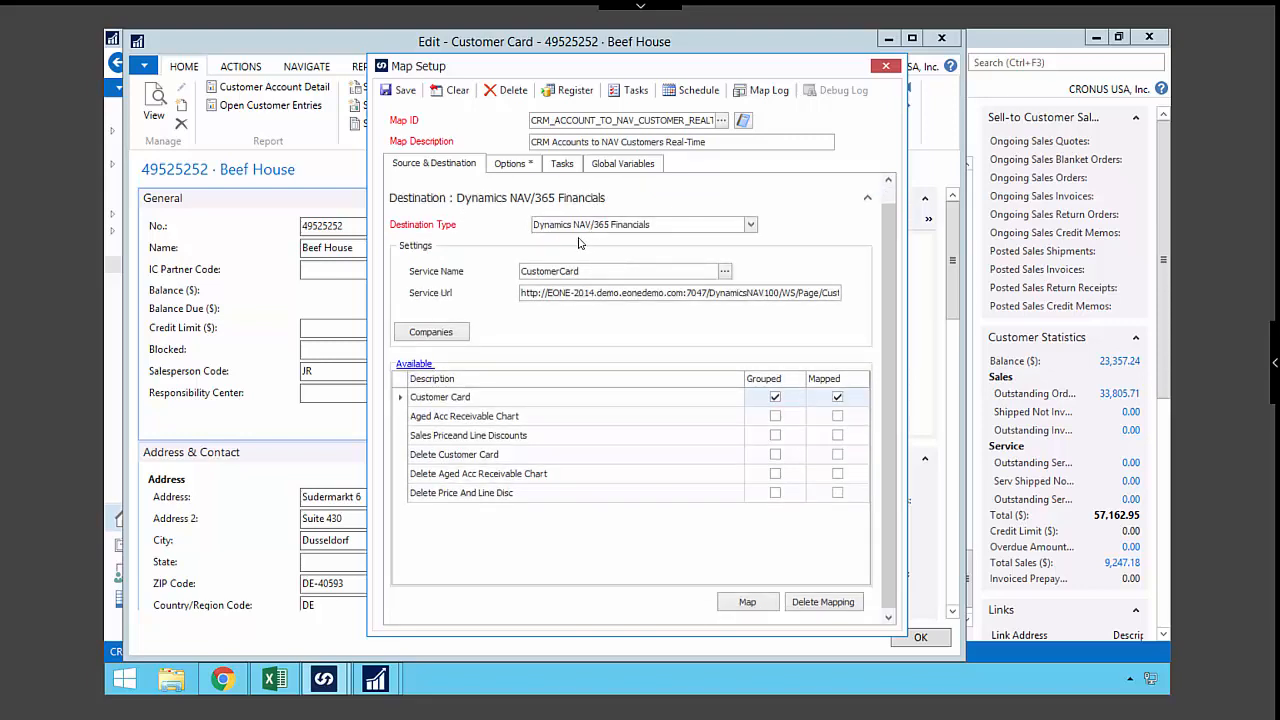
left_click(725, 271)
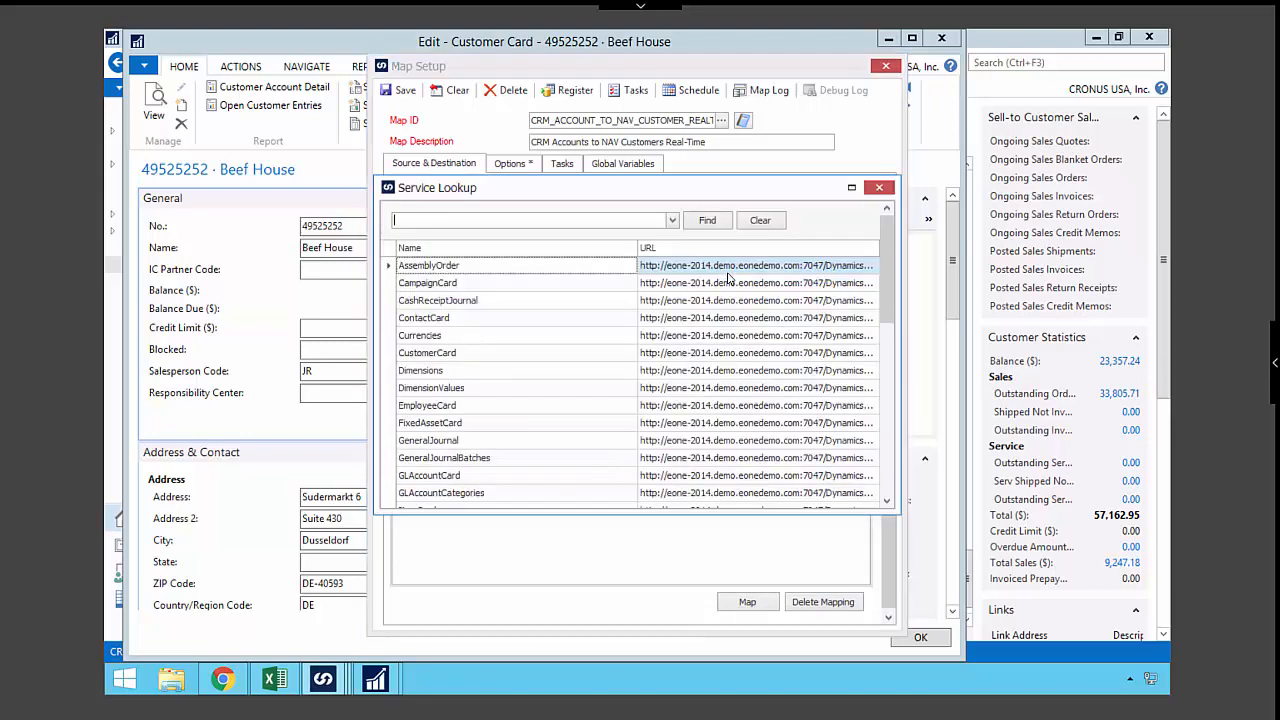
left_click_drag(891, 267, 880, 222)
left_click(879, 187)
- Open the Customer Card mapping and map the Territory_name source column to Balance LCY
left_click(520, 401)
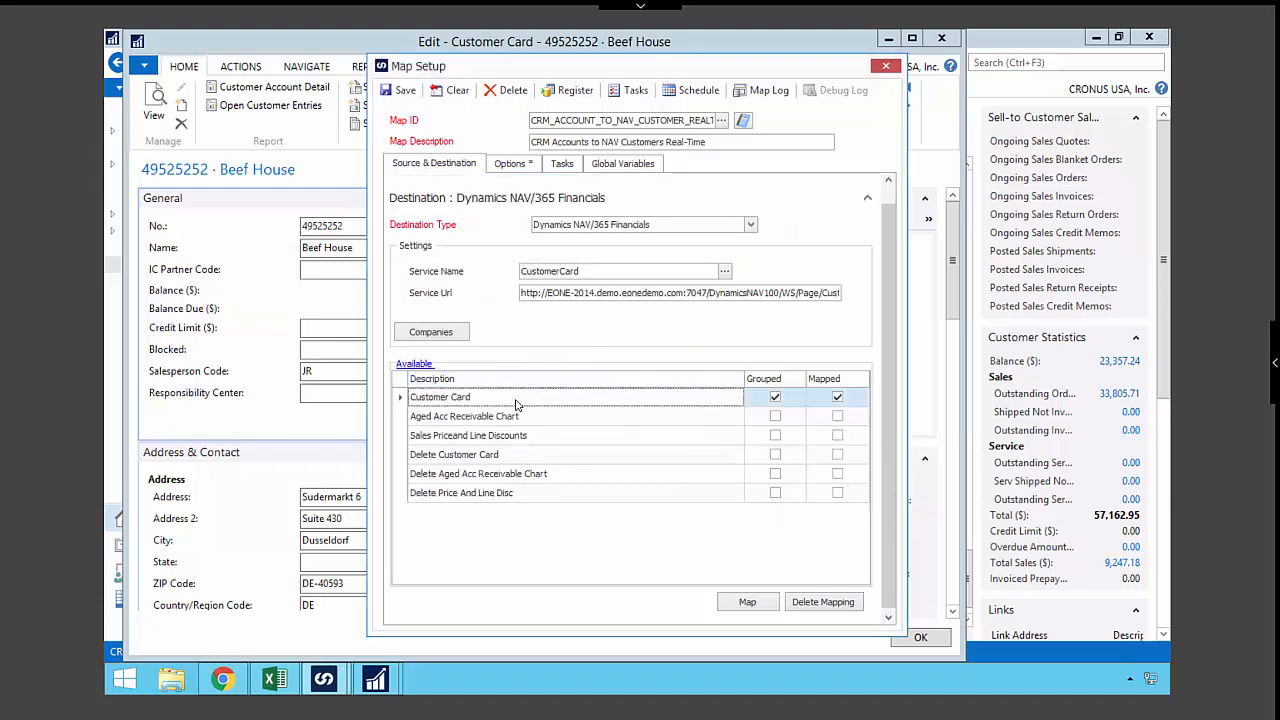
double_click(487, 401)
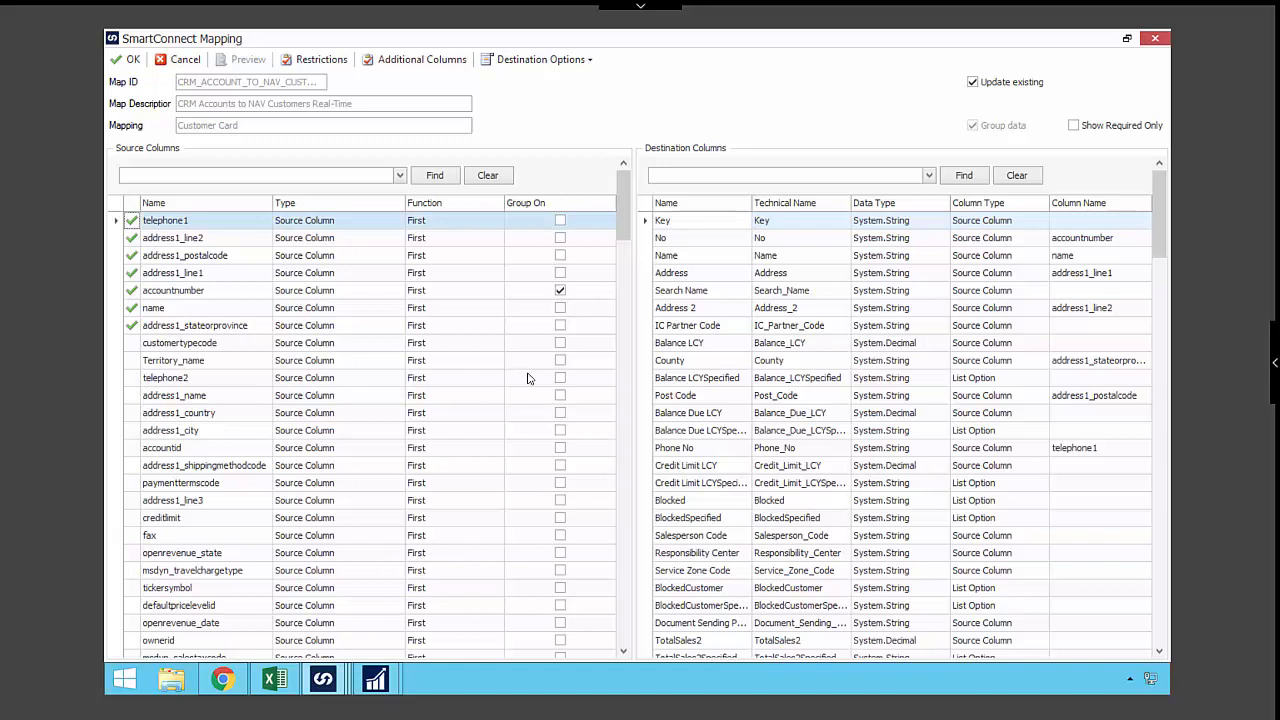
left_click_drag(173, 360, 689, 350)
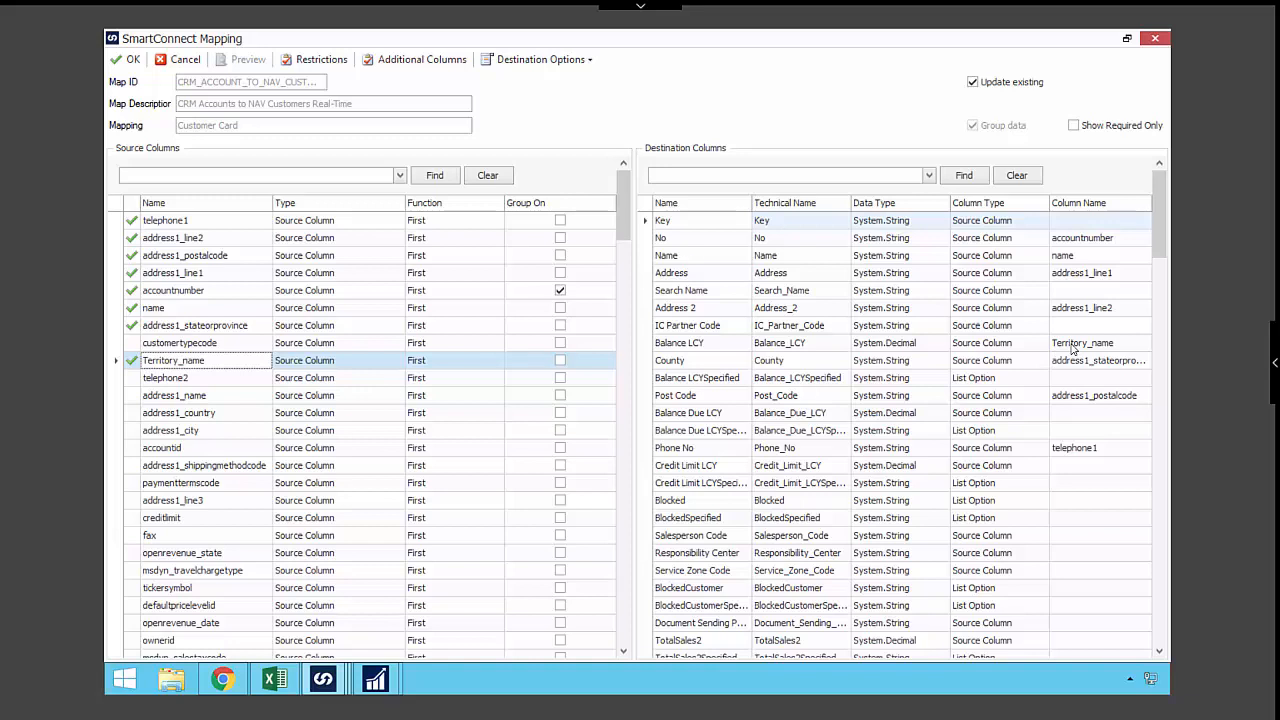
- Try statecode as the source column for Balance LCY and clear that mapping
left_click(1073, 347)
left_click(1051, 383)
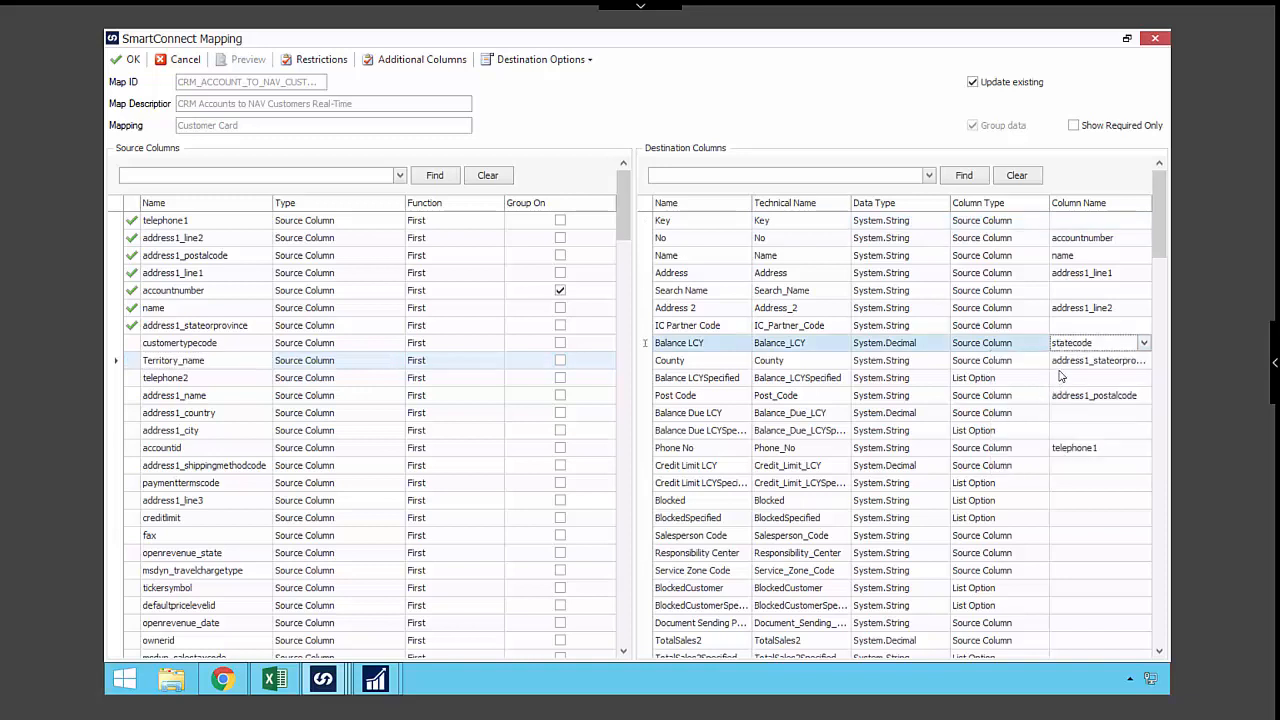
left_click(1069, 347)
left_click(1069, 347)
key("Delete")
- View the additional column types offered for the Customer Card mapping, and leave the mapping without saving
left_click(415, 62)
left_click(528, 162)
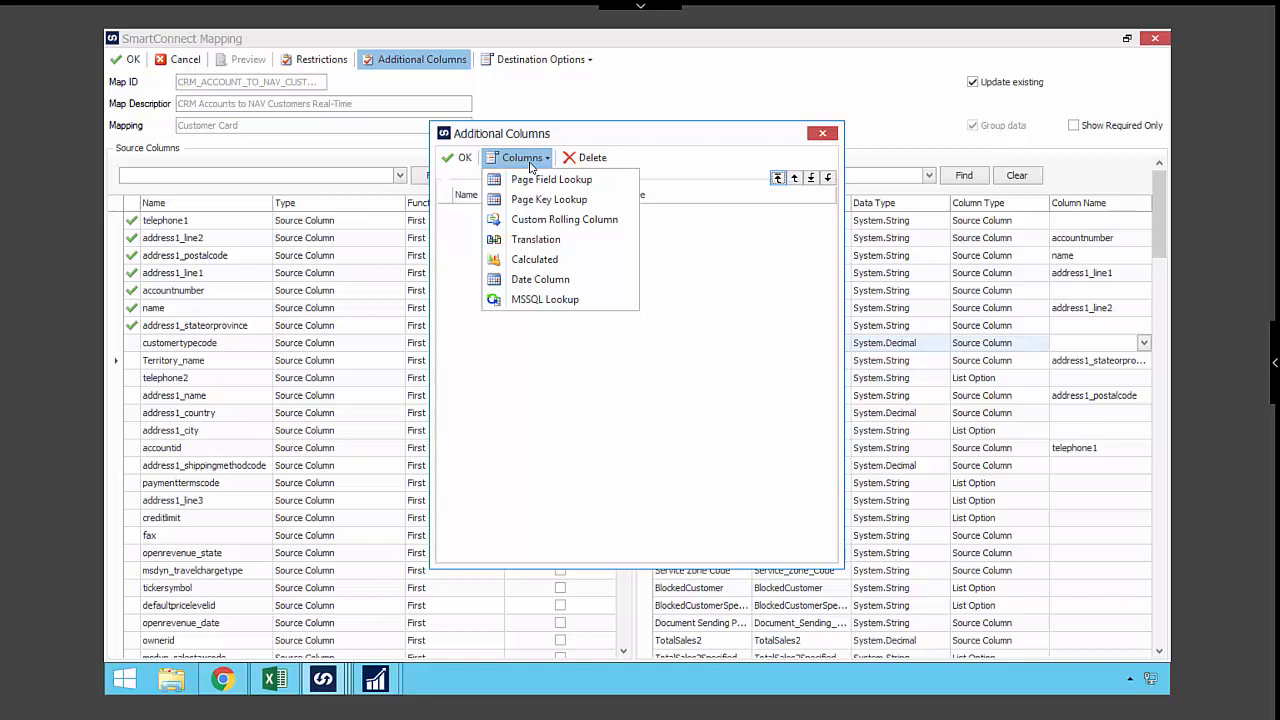
left_click(685, 148)
left_click(822, 133)
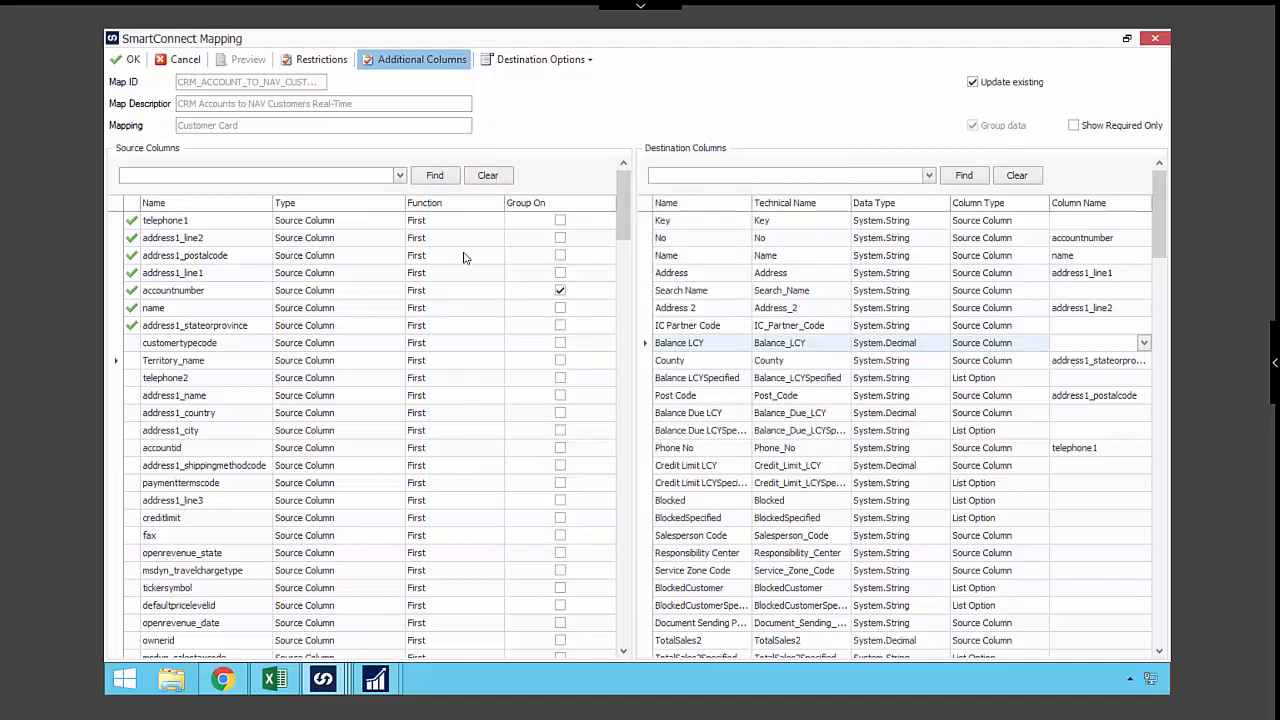
left_click(185, 59)
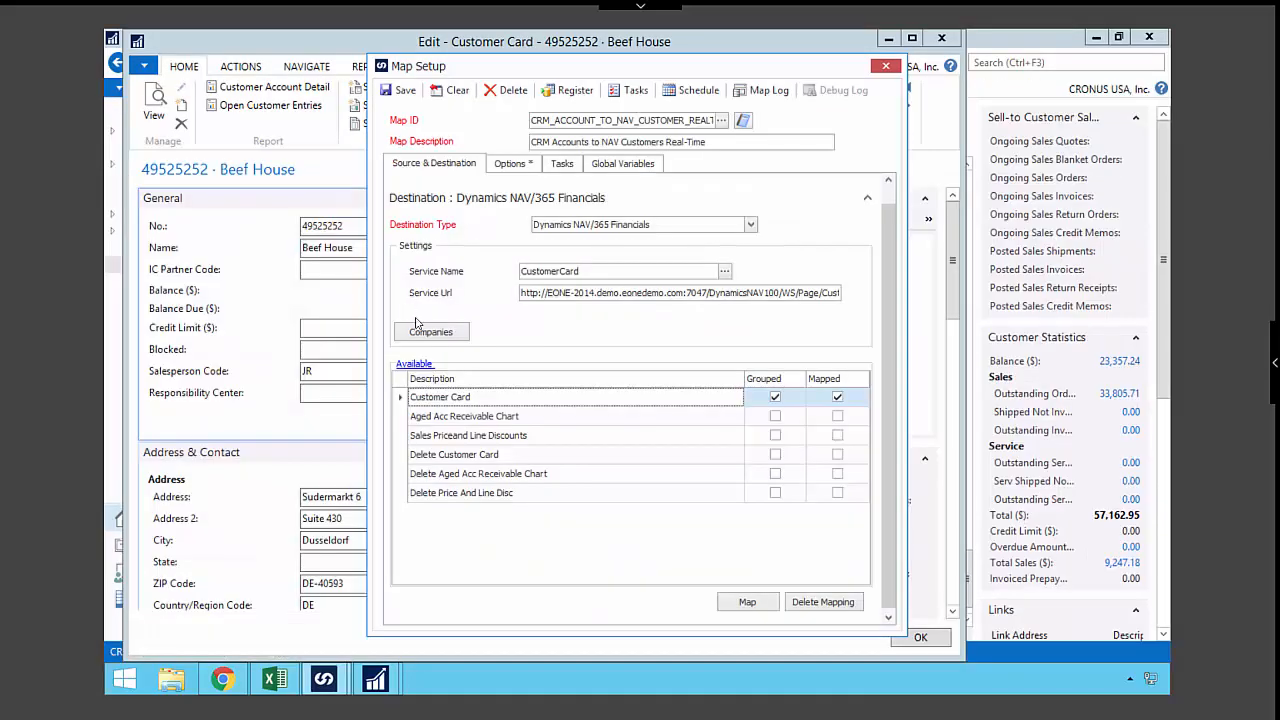
- Clear and close the real-time customer map, and open the FS_NAV_TO_CRM_PRICELISTITEMS_BULK map
left_click(455, 92)
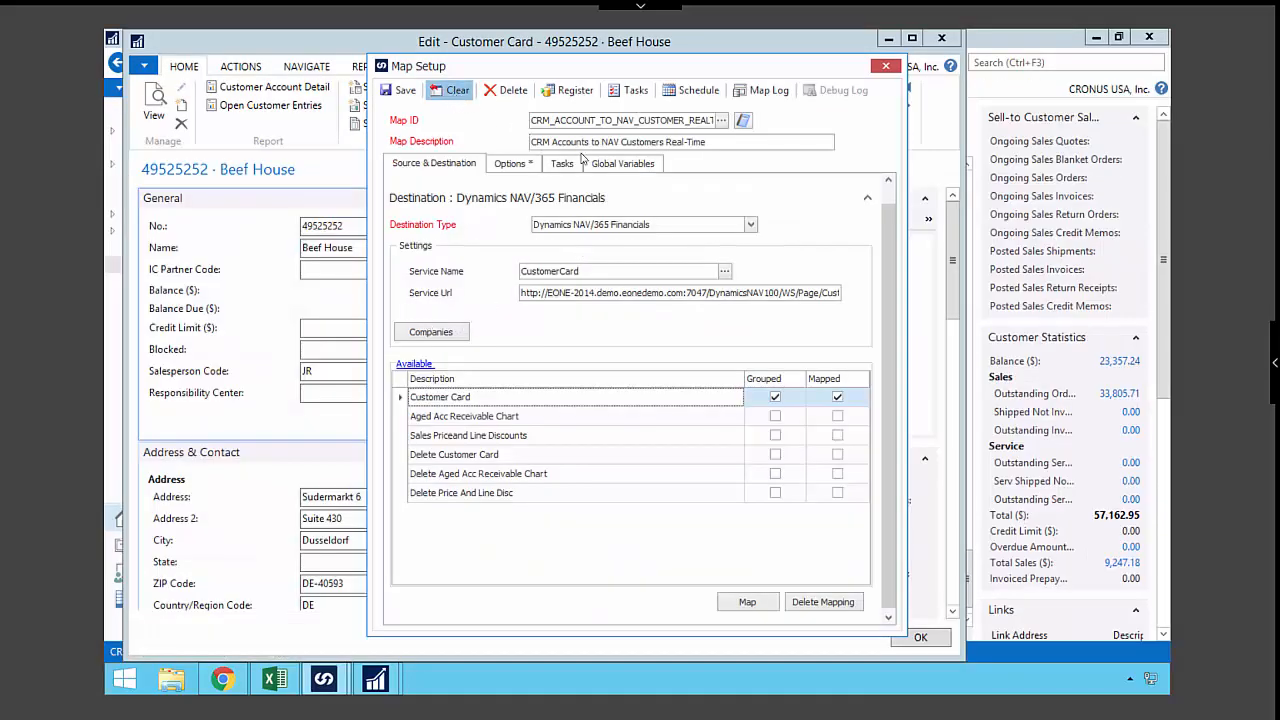
left_click(888, 68)
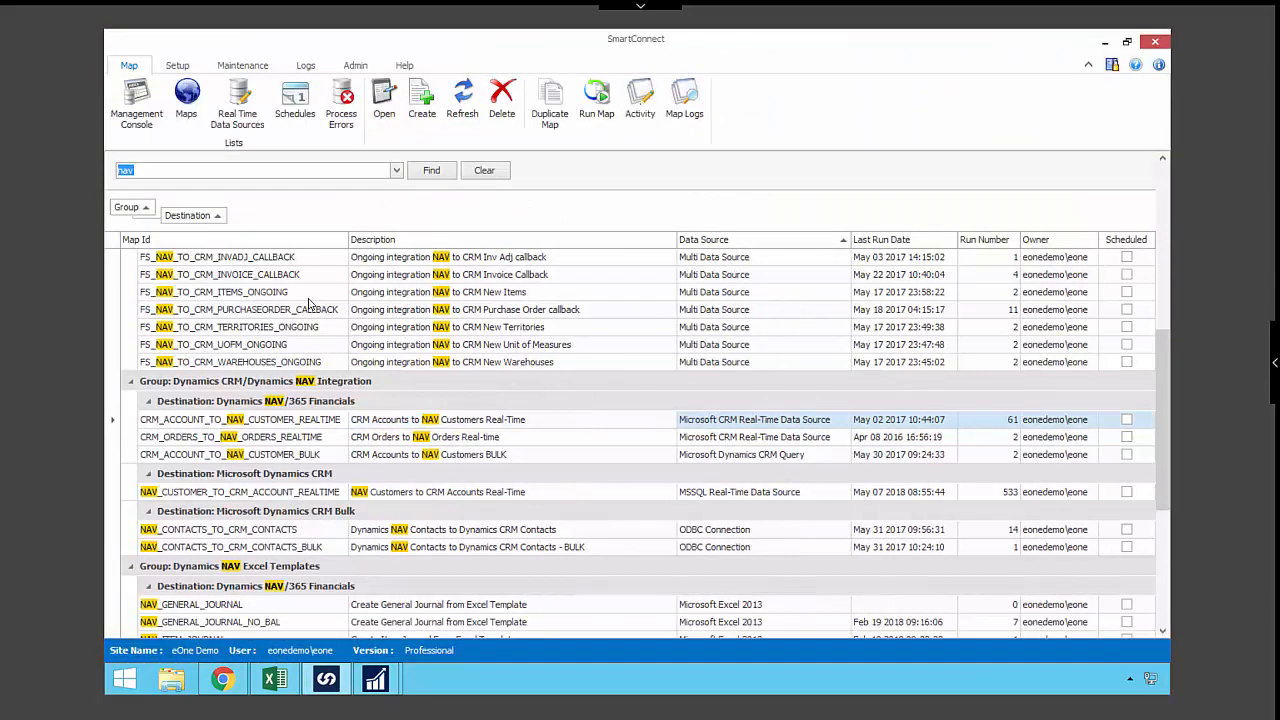
scroll(310, 320, "up", 3)
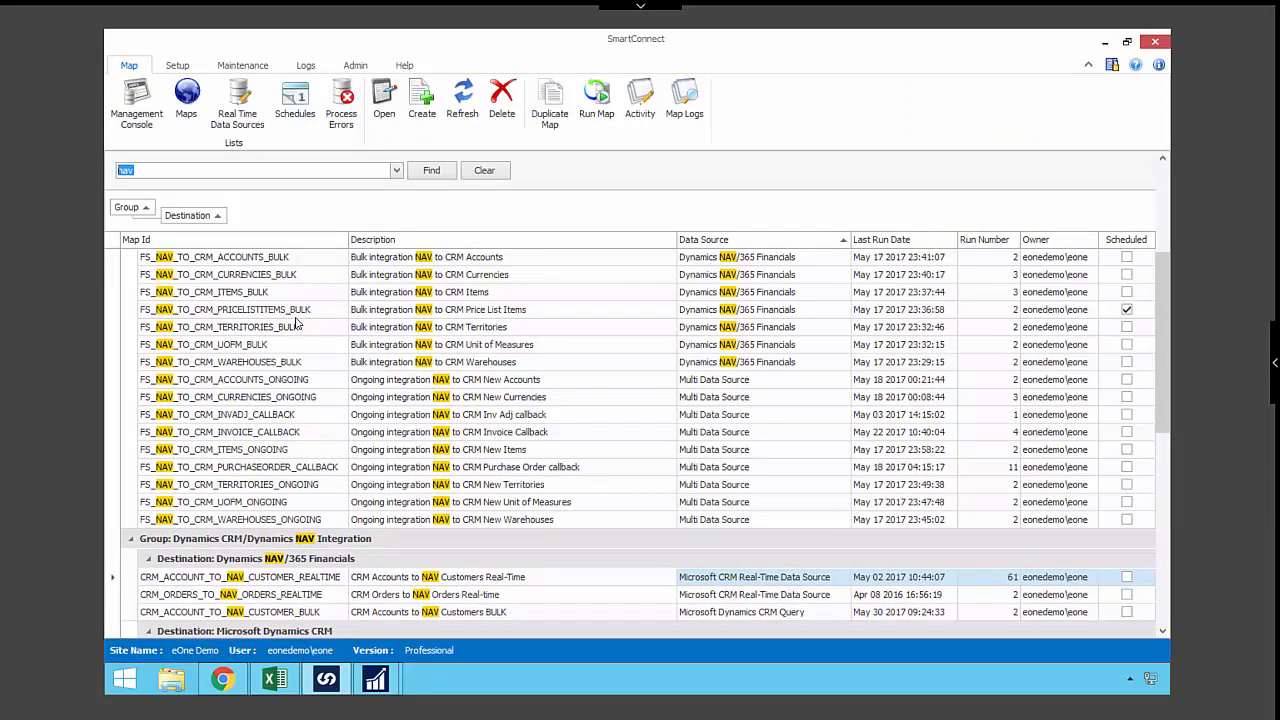
left_click(292, 316)
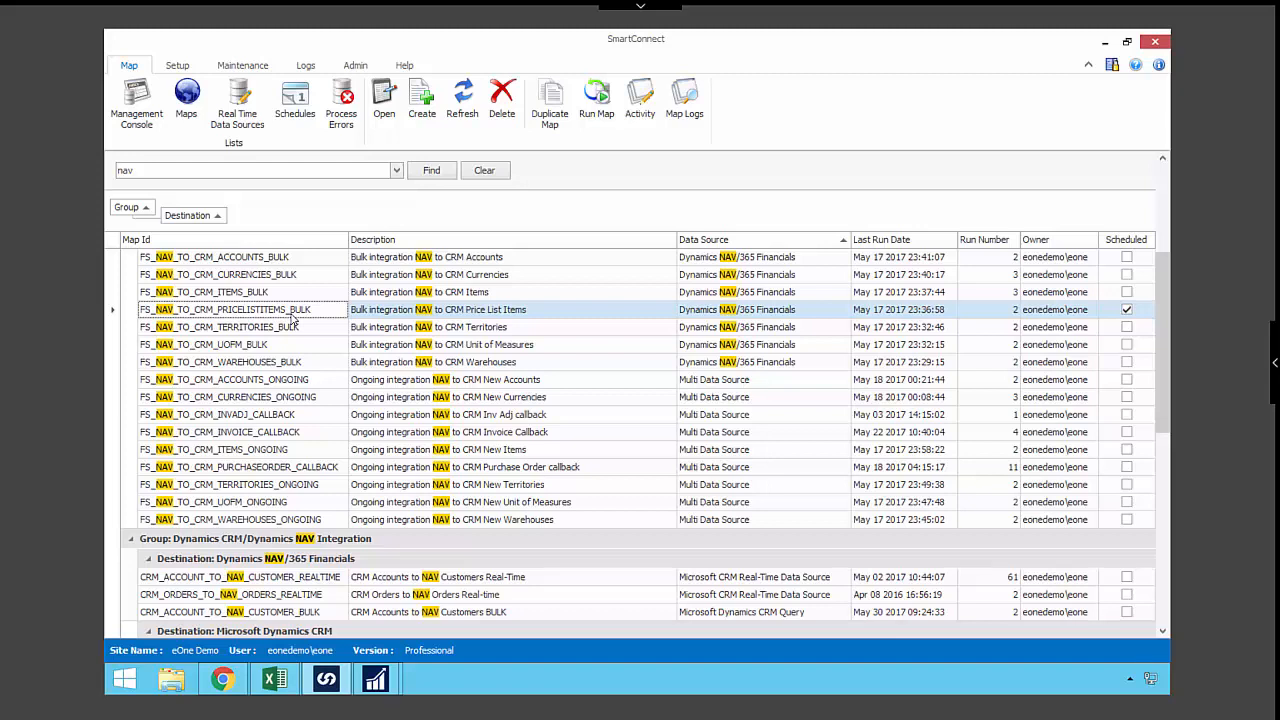
double_click(291, 313)
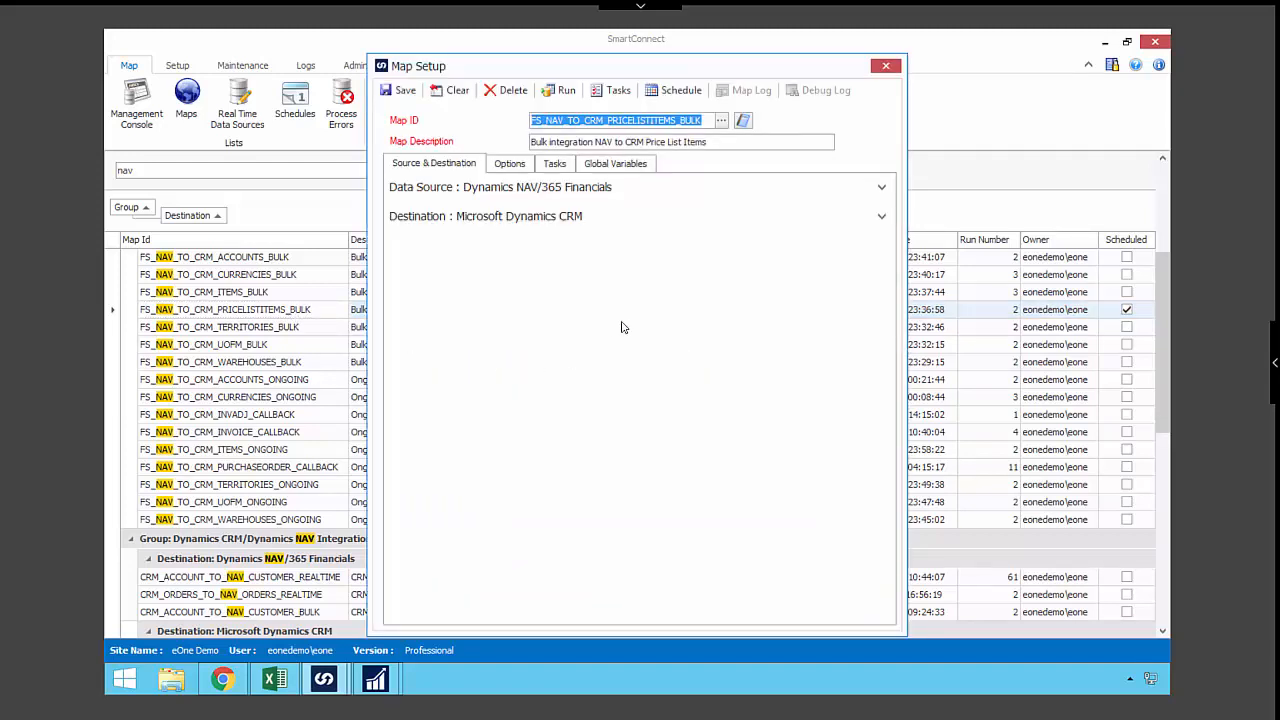
- Review the price list map's Dynamics NAV/365 Financials source and Microsoft Dynamics CRM destination settings
left_click(609, 190)
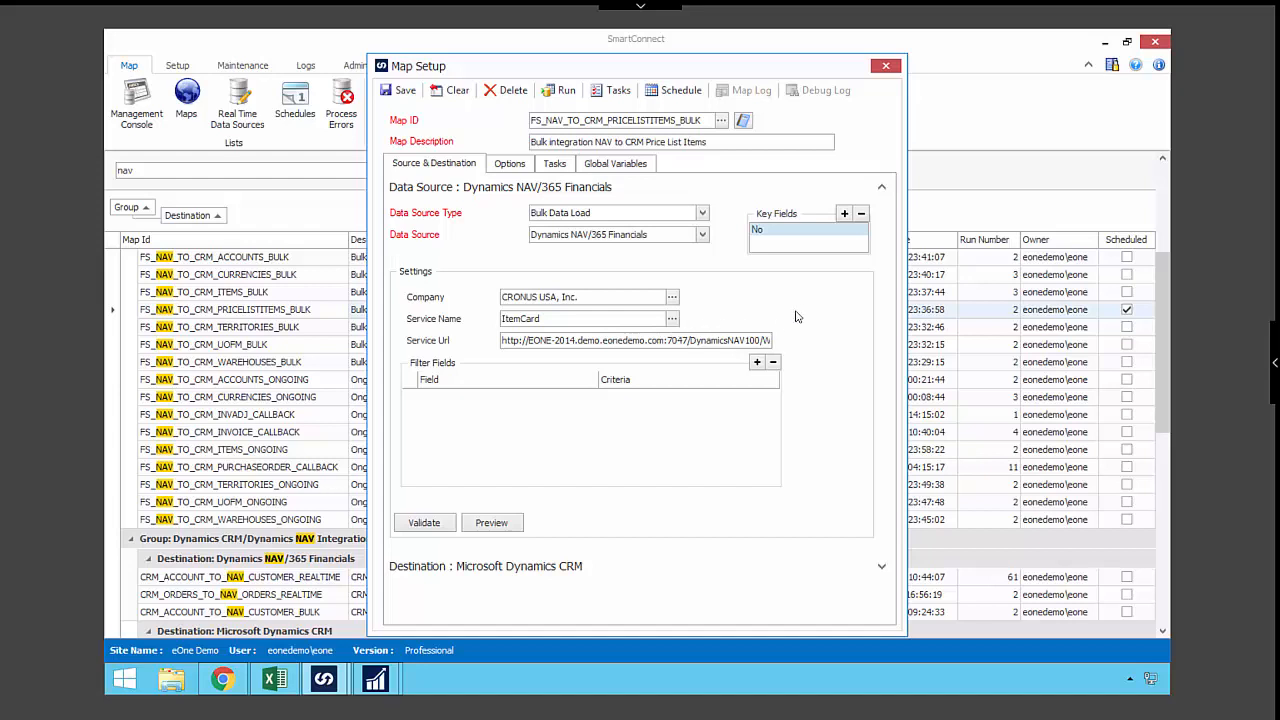
left_click(881, 187)
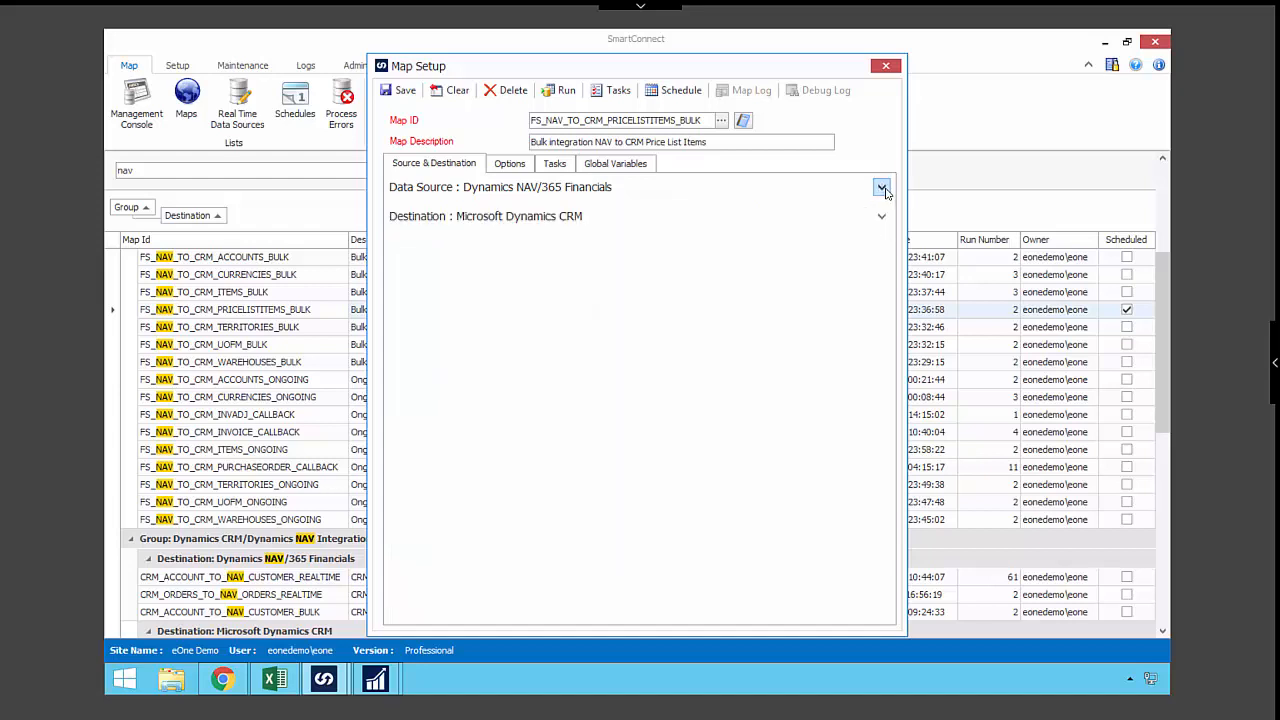
left_click(881, 217)
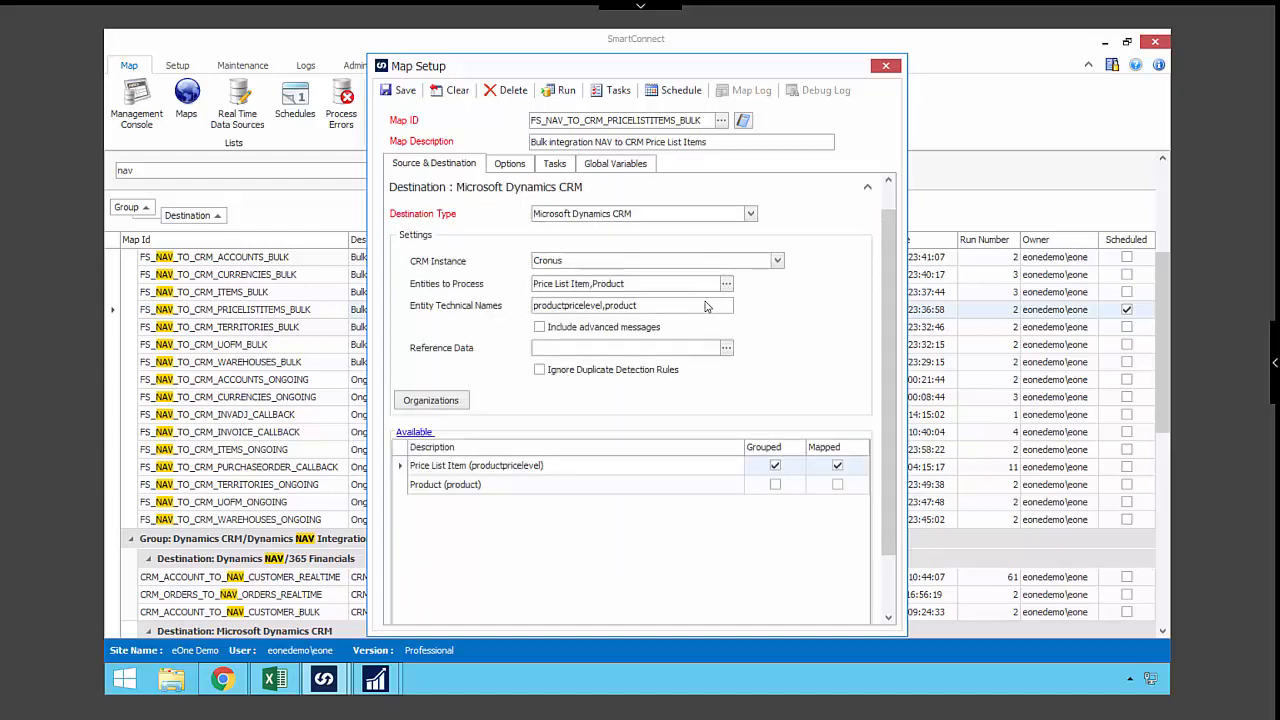
- Examine the Price List Item (productpricelevel) mapping and its additional lookup and calculation columns, leaving it without saving
left_click(493, 467)
double_click(493, 467)
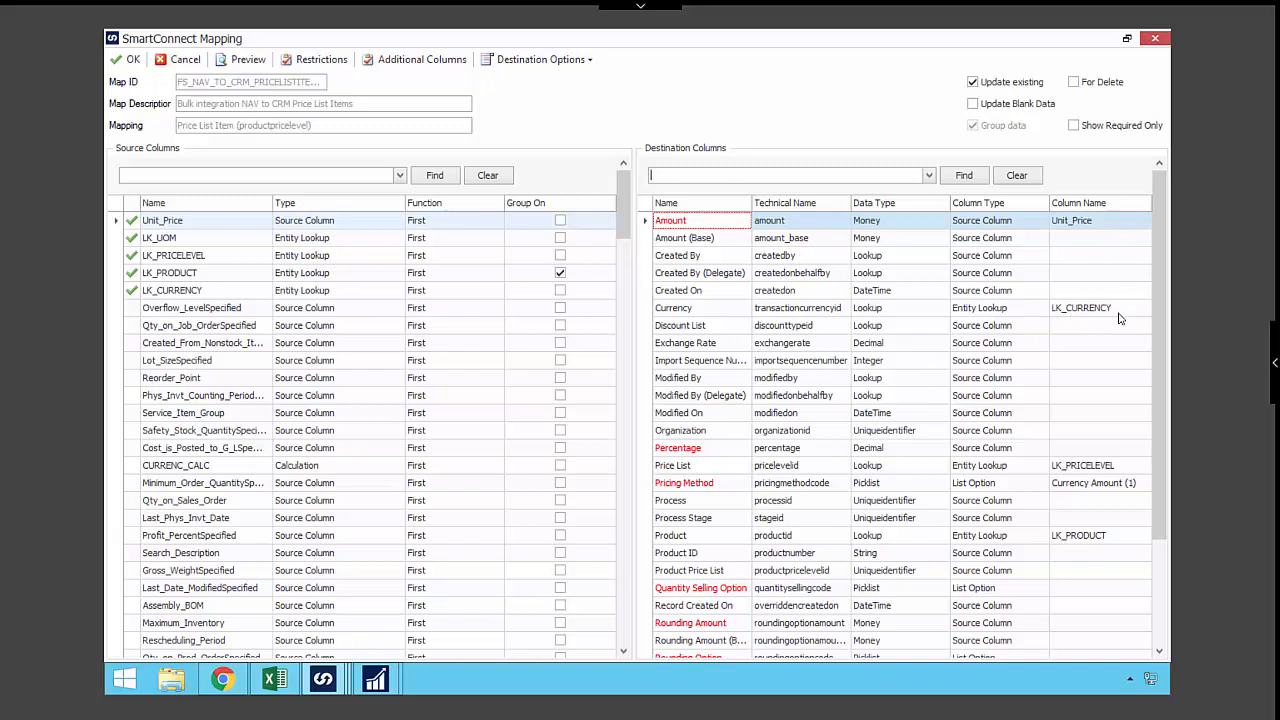
left_click(516, 158)
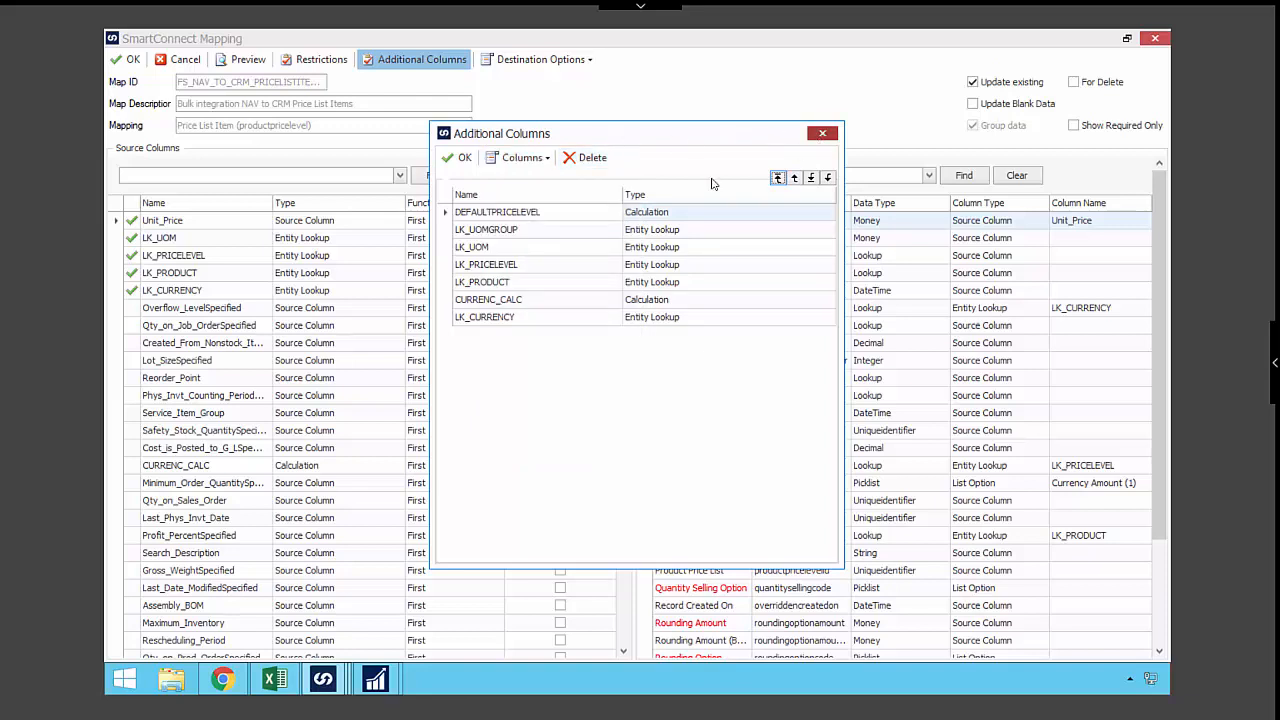
left_click(822, 134)
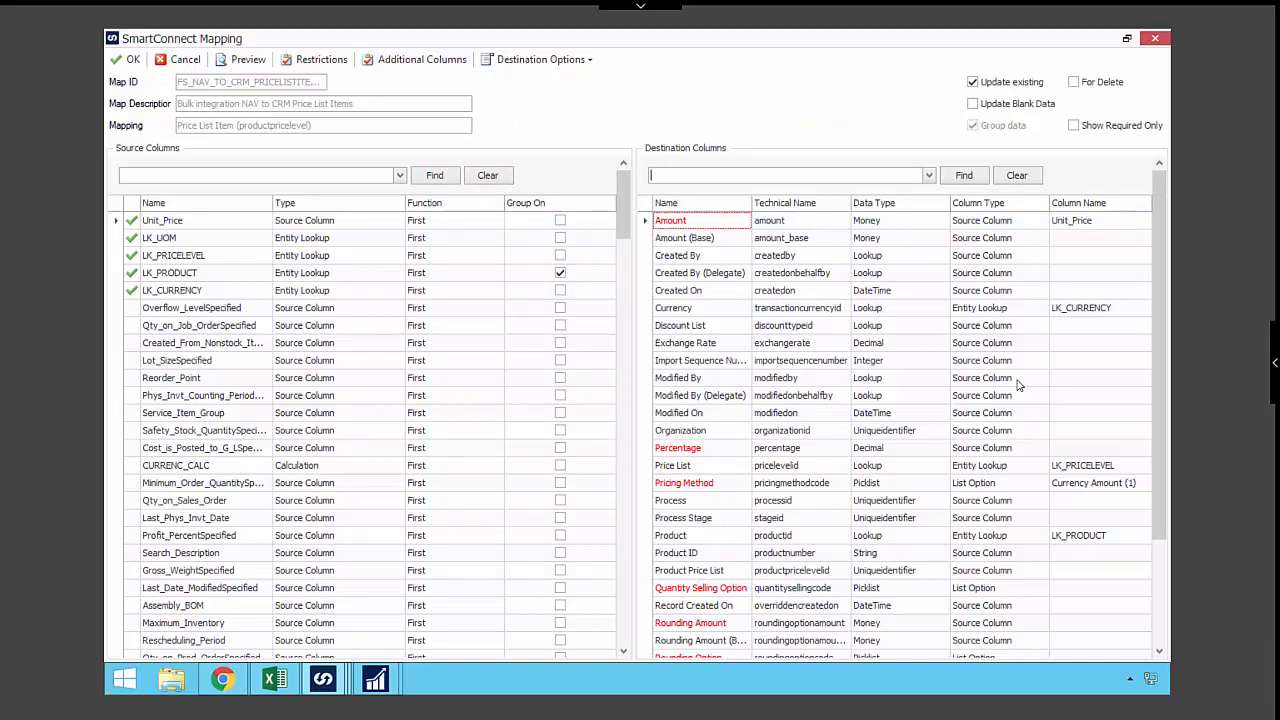
left_click(185, 65)
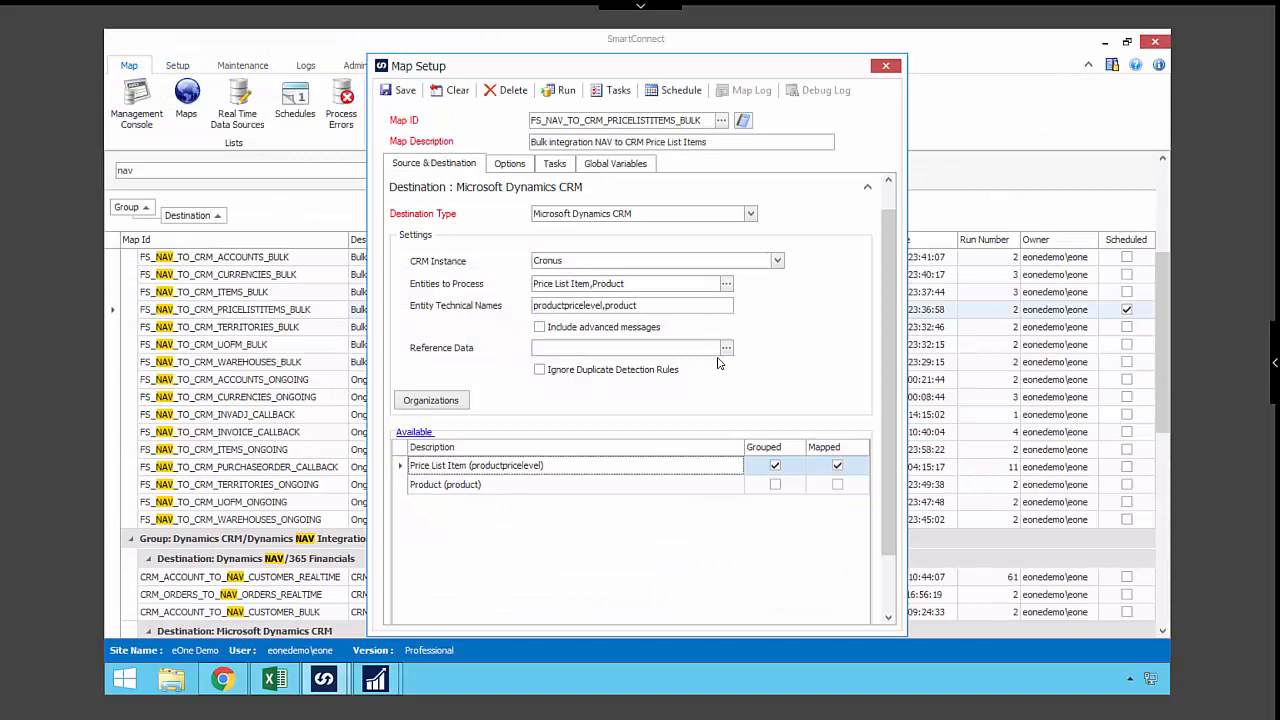
- View the task stages available for the price list items map
left_click(555, 166)
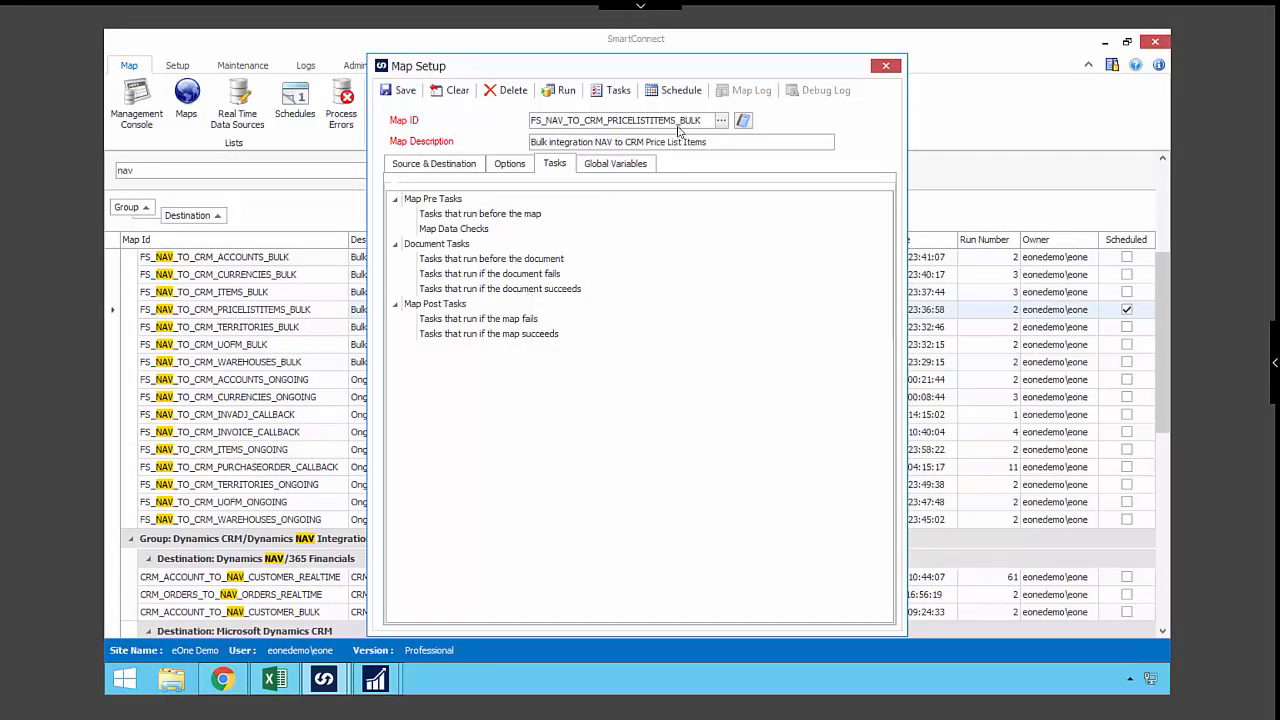
- Open the price list items map's schedule, check the available recurrence types, keep Daily, and save the schedule
left_click(681, 93)
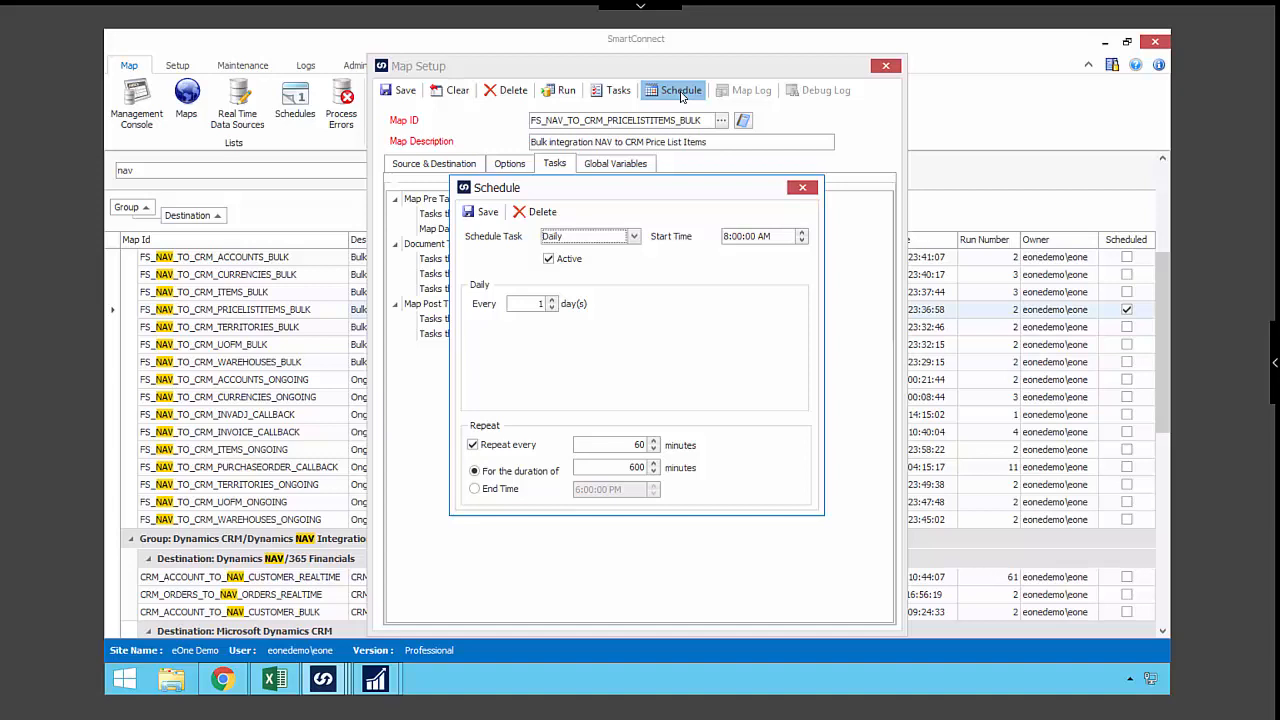
left_click(634, 238)
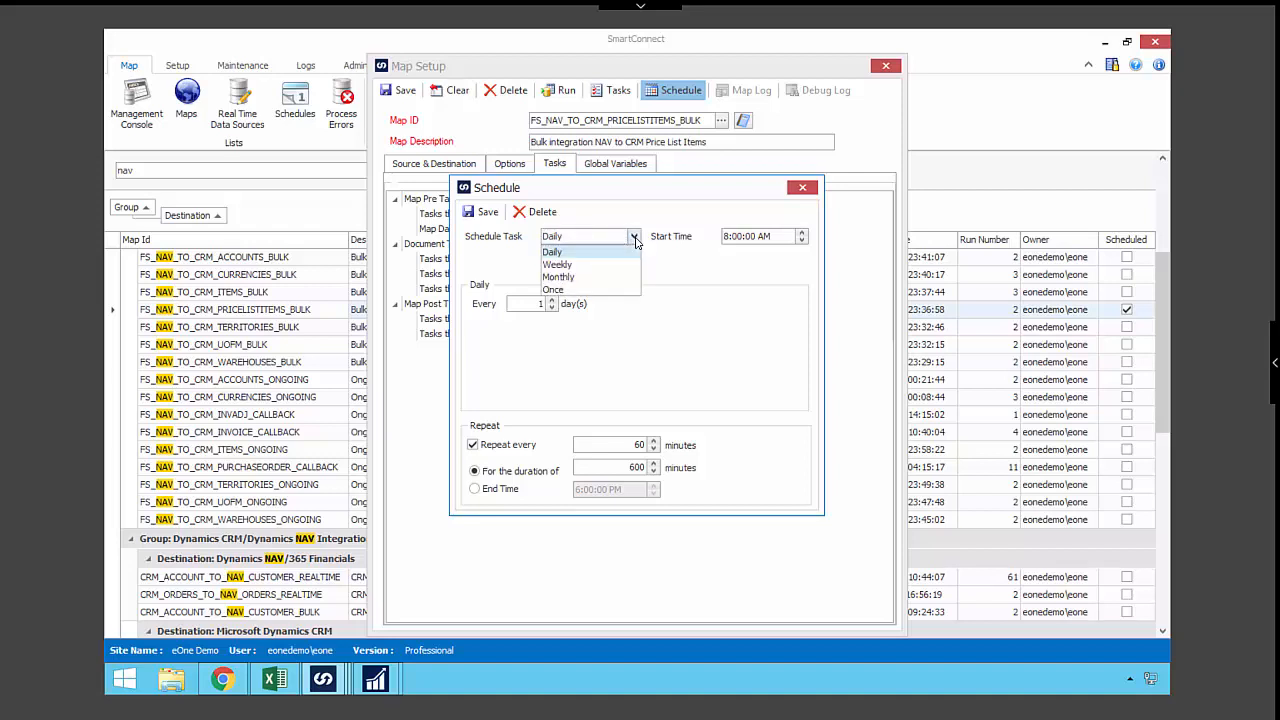
left_click(634, 240)
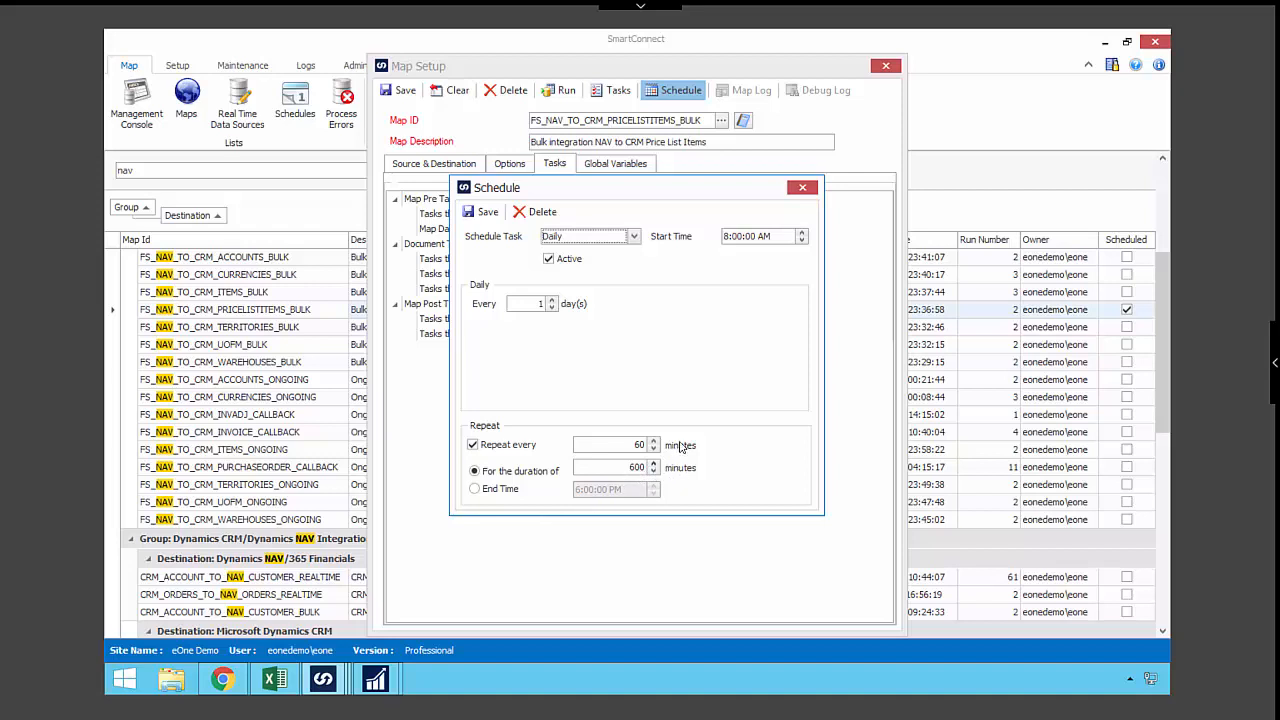
left_click(484, 212)
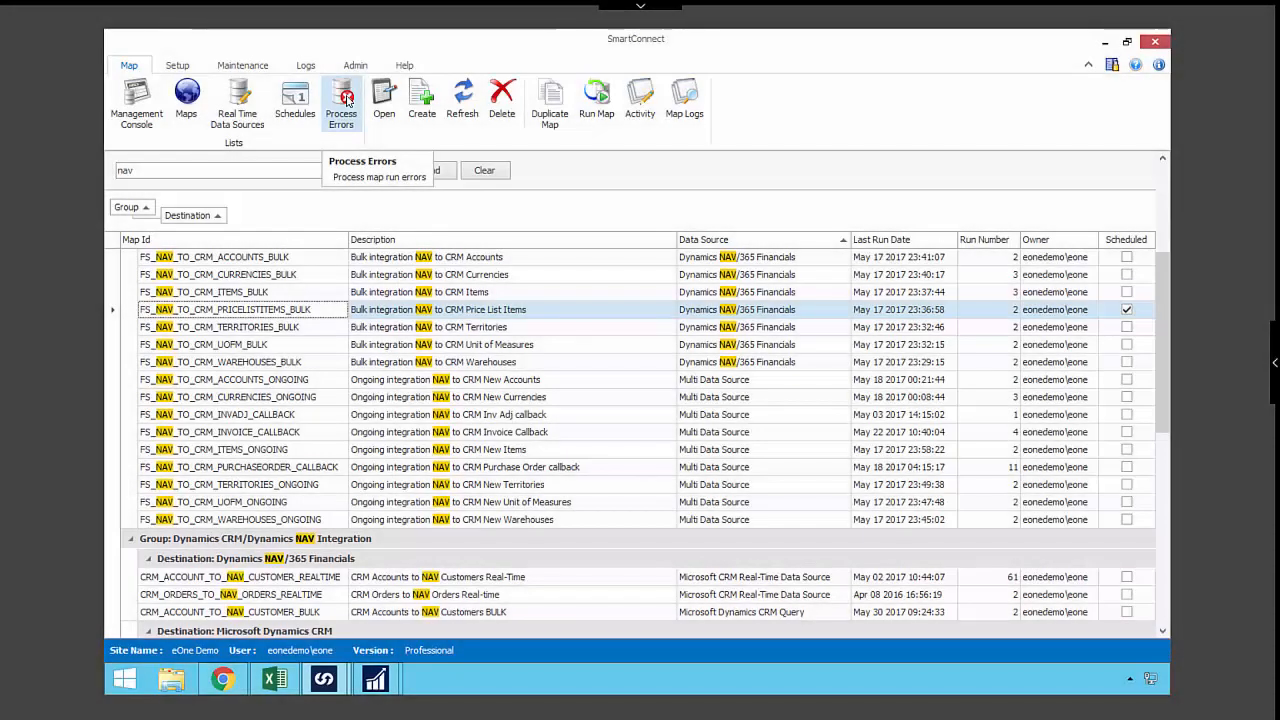
- Open failed run 515 of NAV_CUSTOMER_TO_CRM_ACCOUNT_REALTIME from the process errors list and inspect its record's error details
left_click(345, 101)
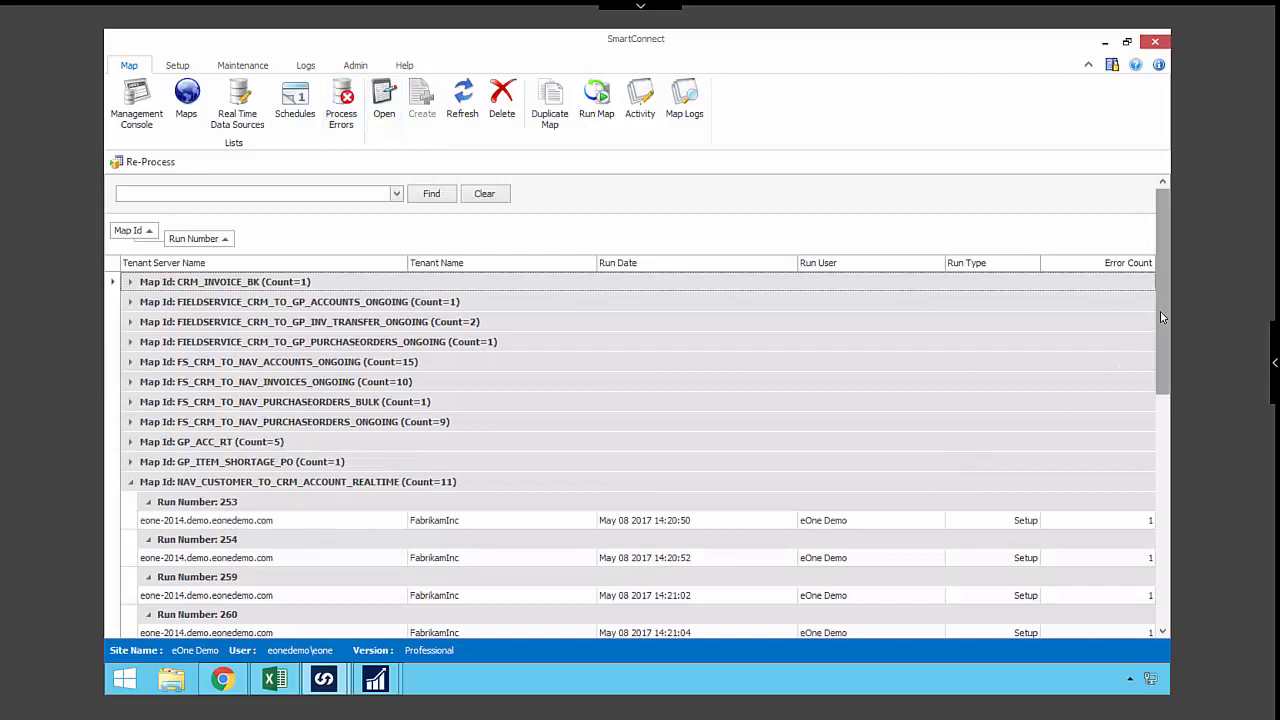
left_click_drag(1157, 330, 1166, 544)
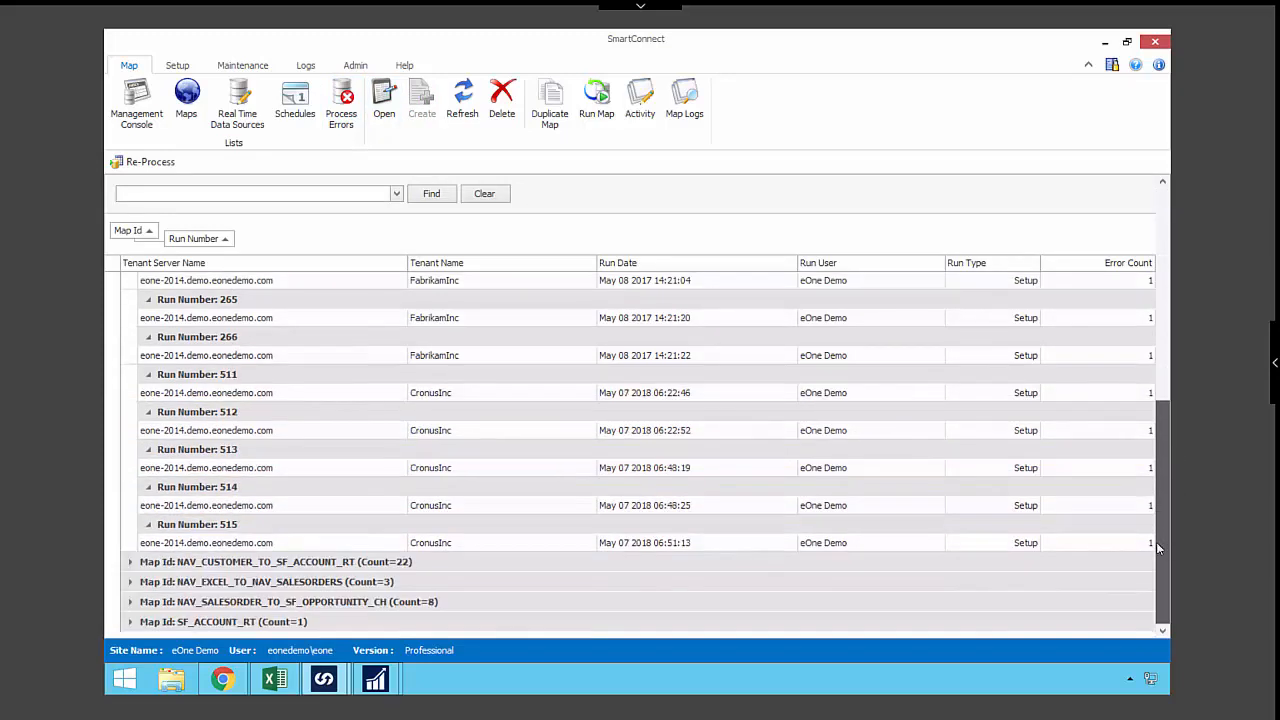
left_click(205, 545)
double_click(205, 545)
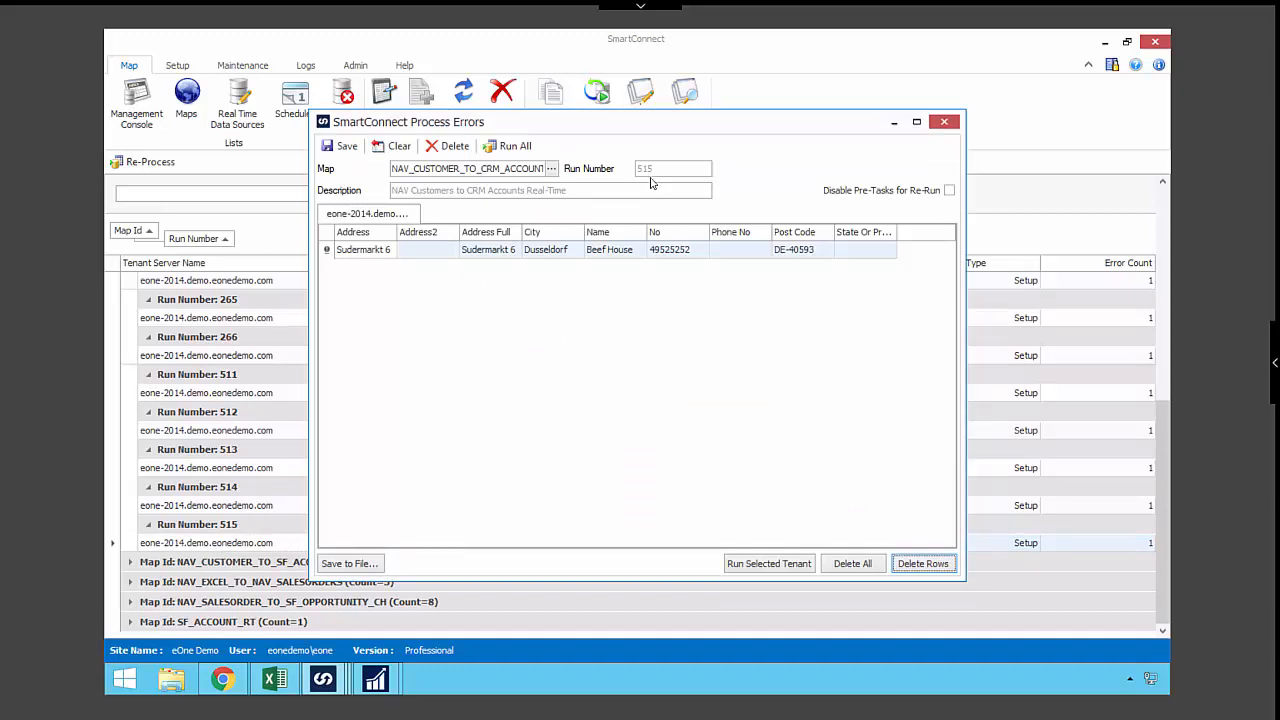
mouse_move(329, 256)
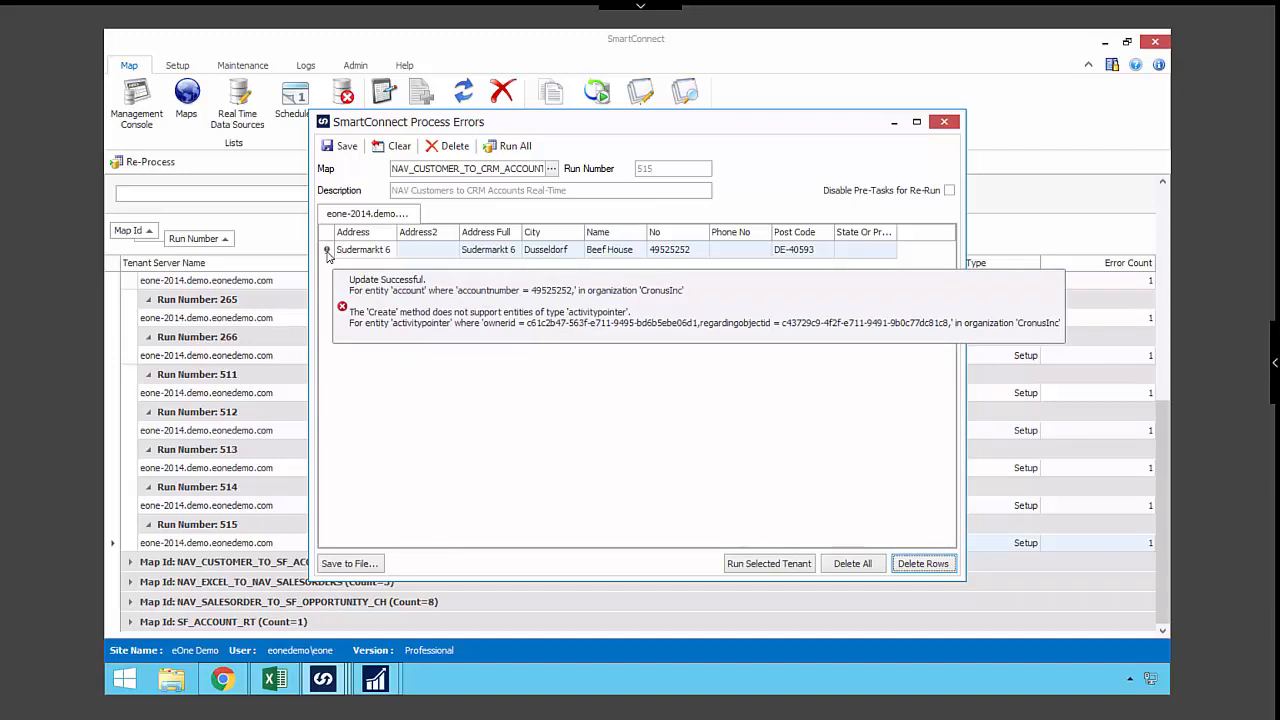
- Rerun the failed customer record for the selected tenant and close the progress window once the run is done
left_click(663, 250)
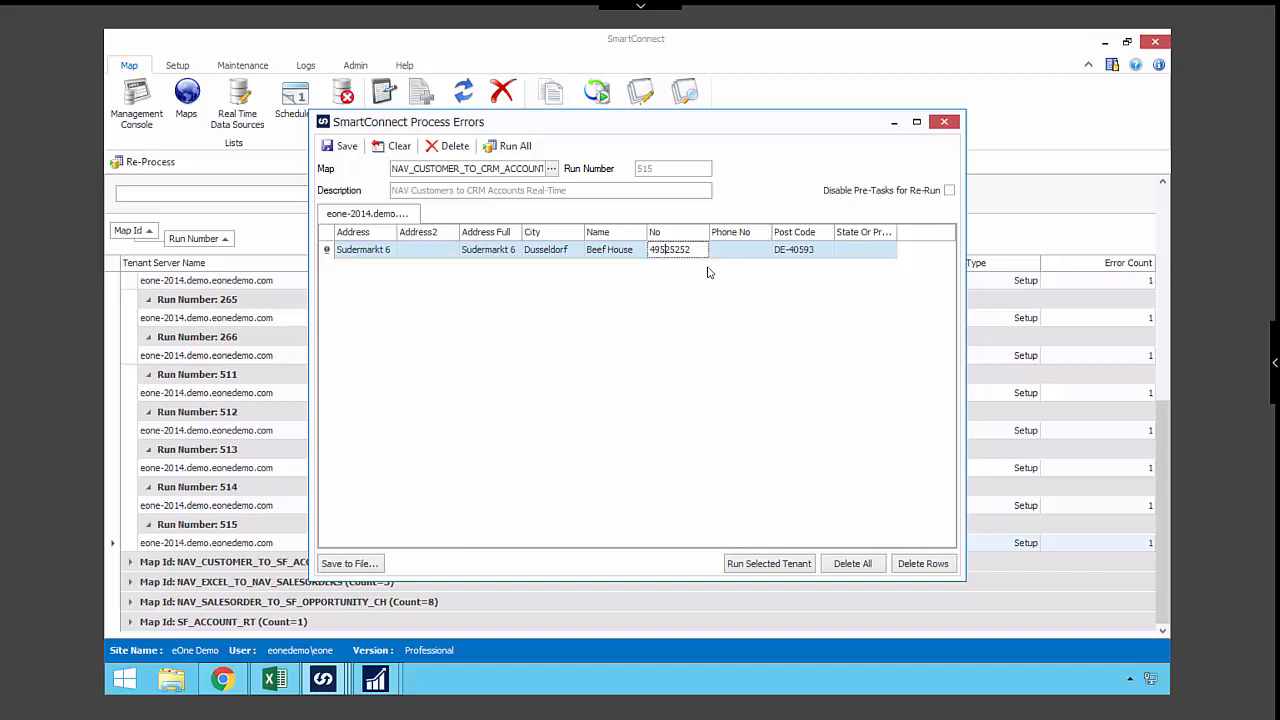
left_click(779, 563)
left_click(612, 381)
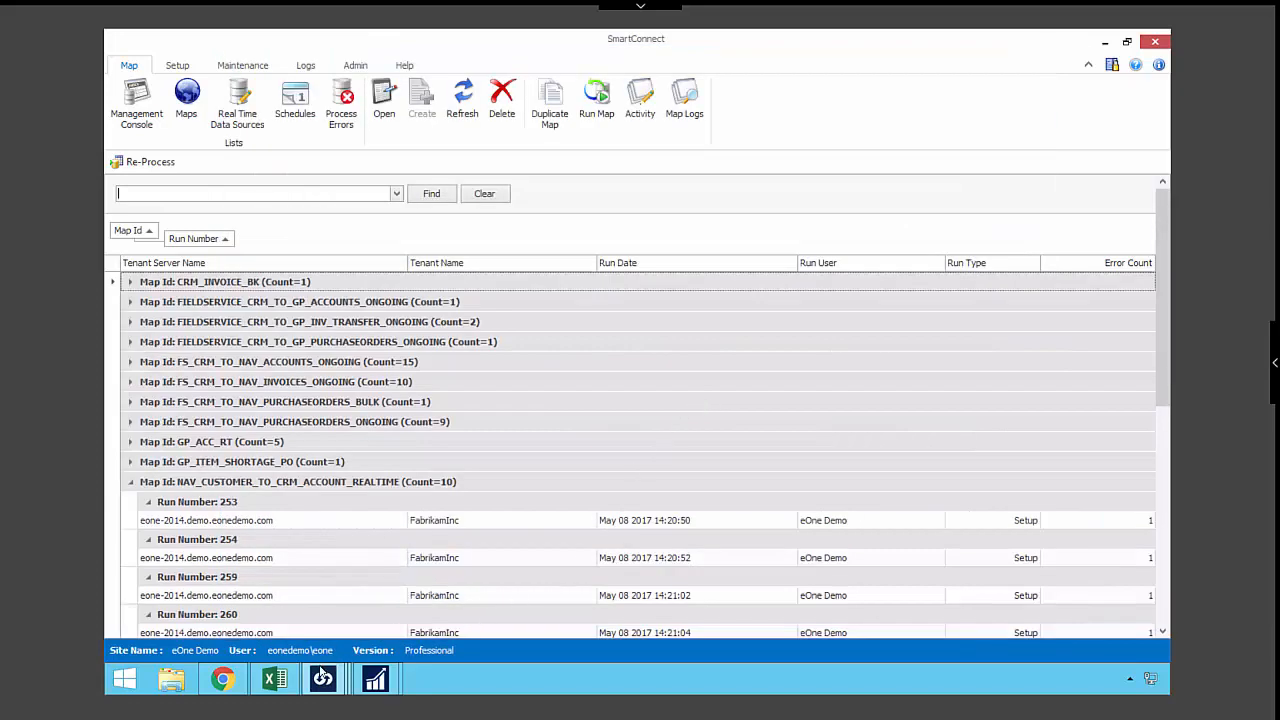
mouse_move(322, 679)
left_click(598, 560)
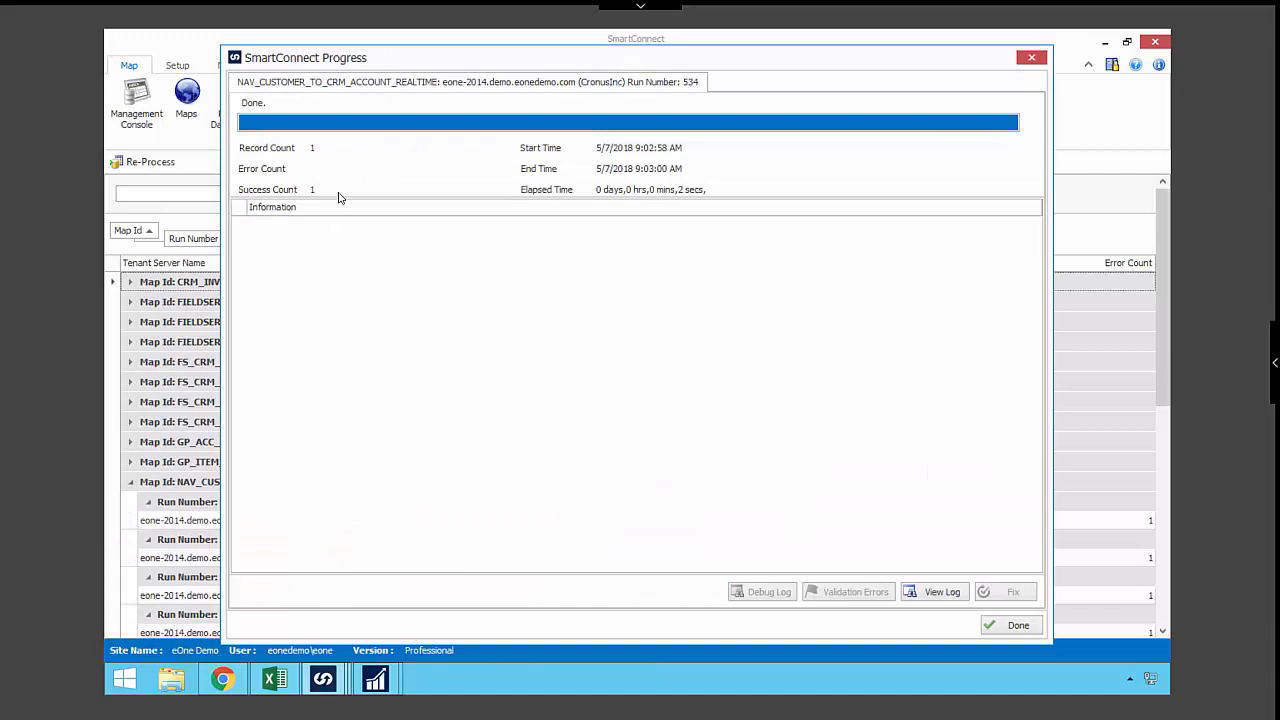
left_click(1020, 627)
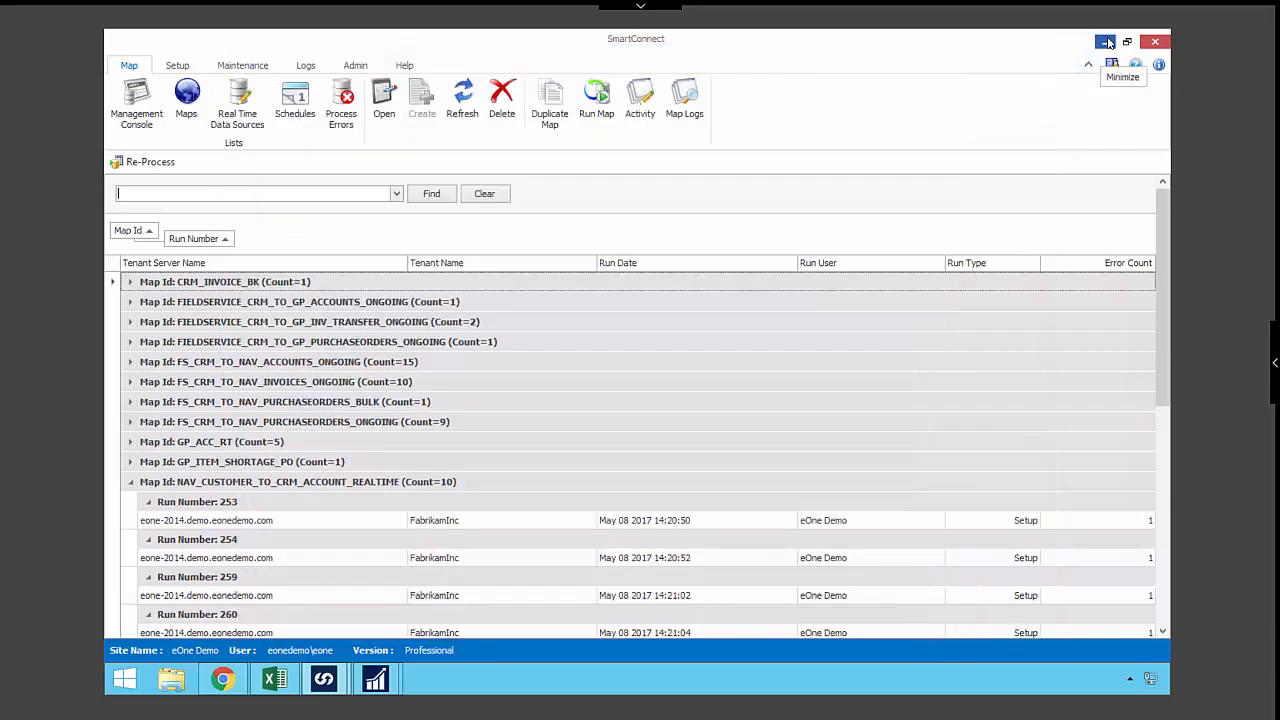
- Switch to the eOne website's SmartConnect Integration Templates page in the browser and view the template gallery and its filters
left_click(186, 100)
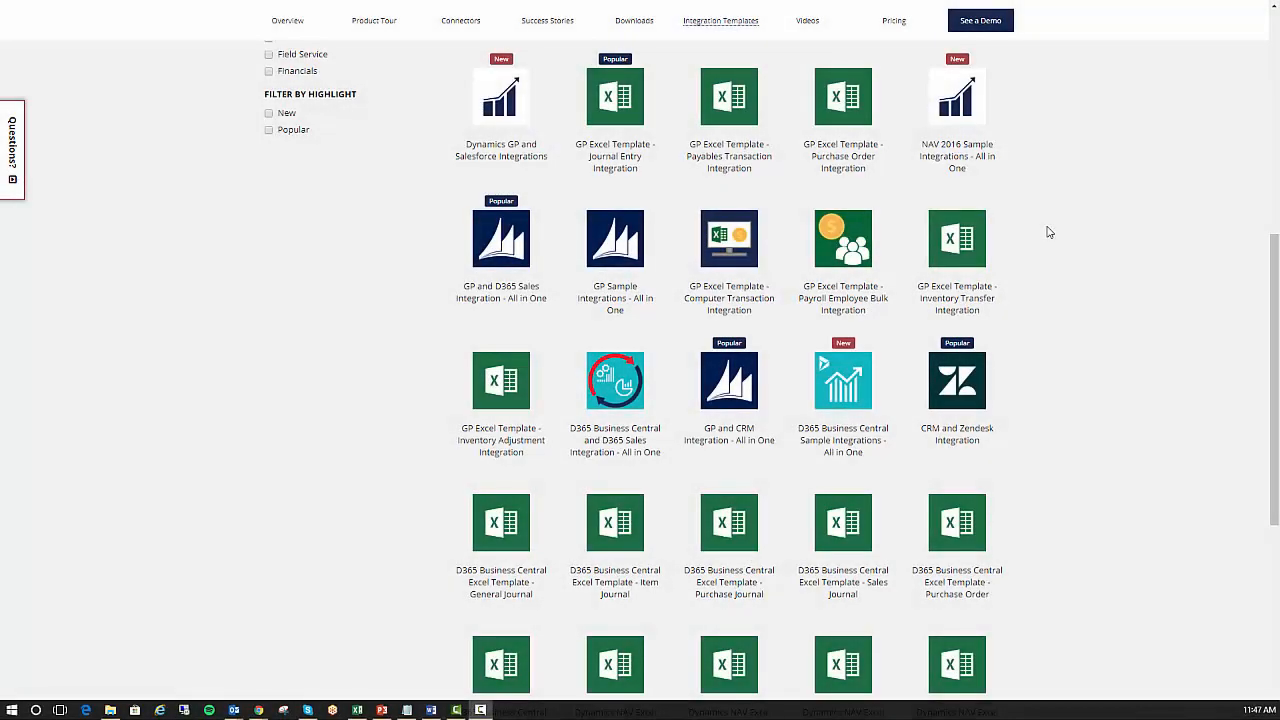
scroll(1048, 232, "up", 6)
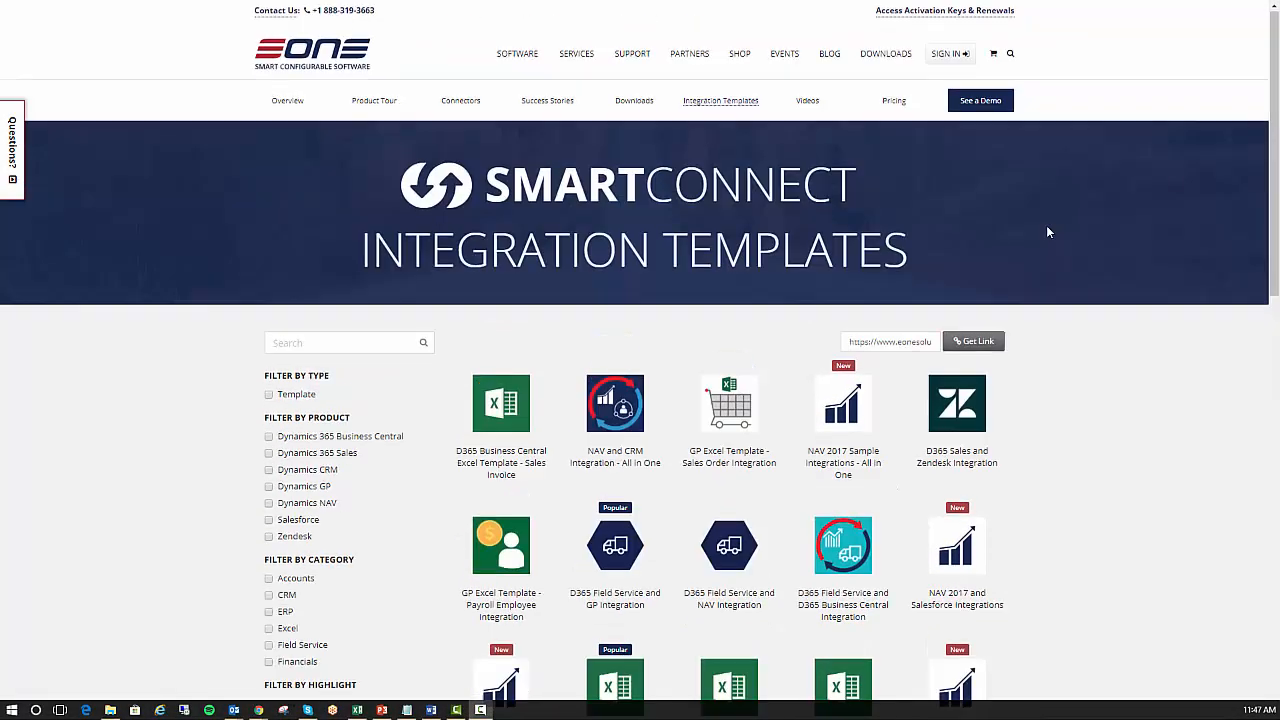